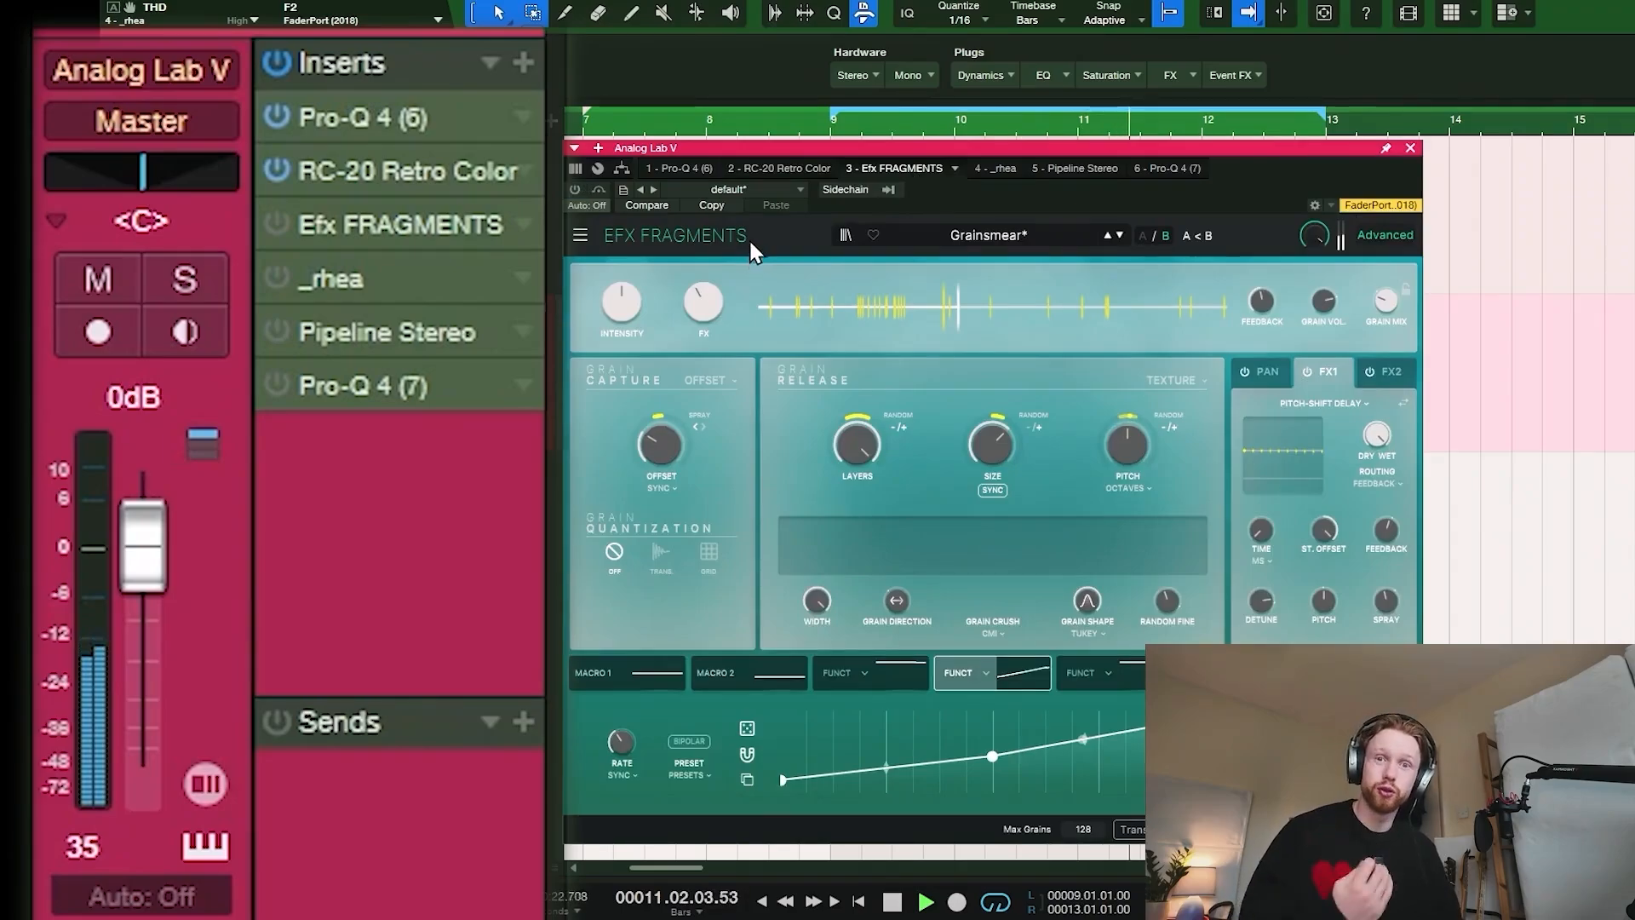
# Step: Enable the Efx FRAGMENTS, _rhea and Pro-Q 4 (7) effects in turn on the Analog Lab V channel
pyautogui.click(574, 190)
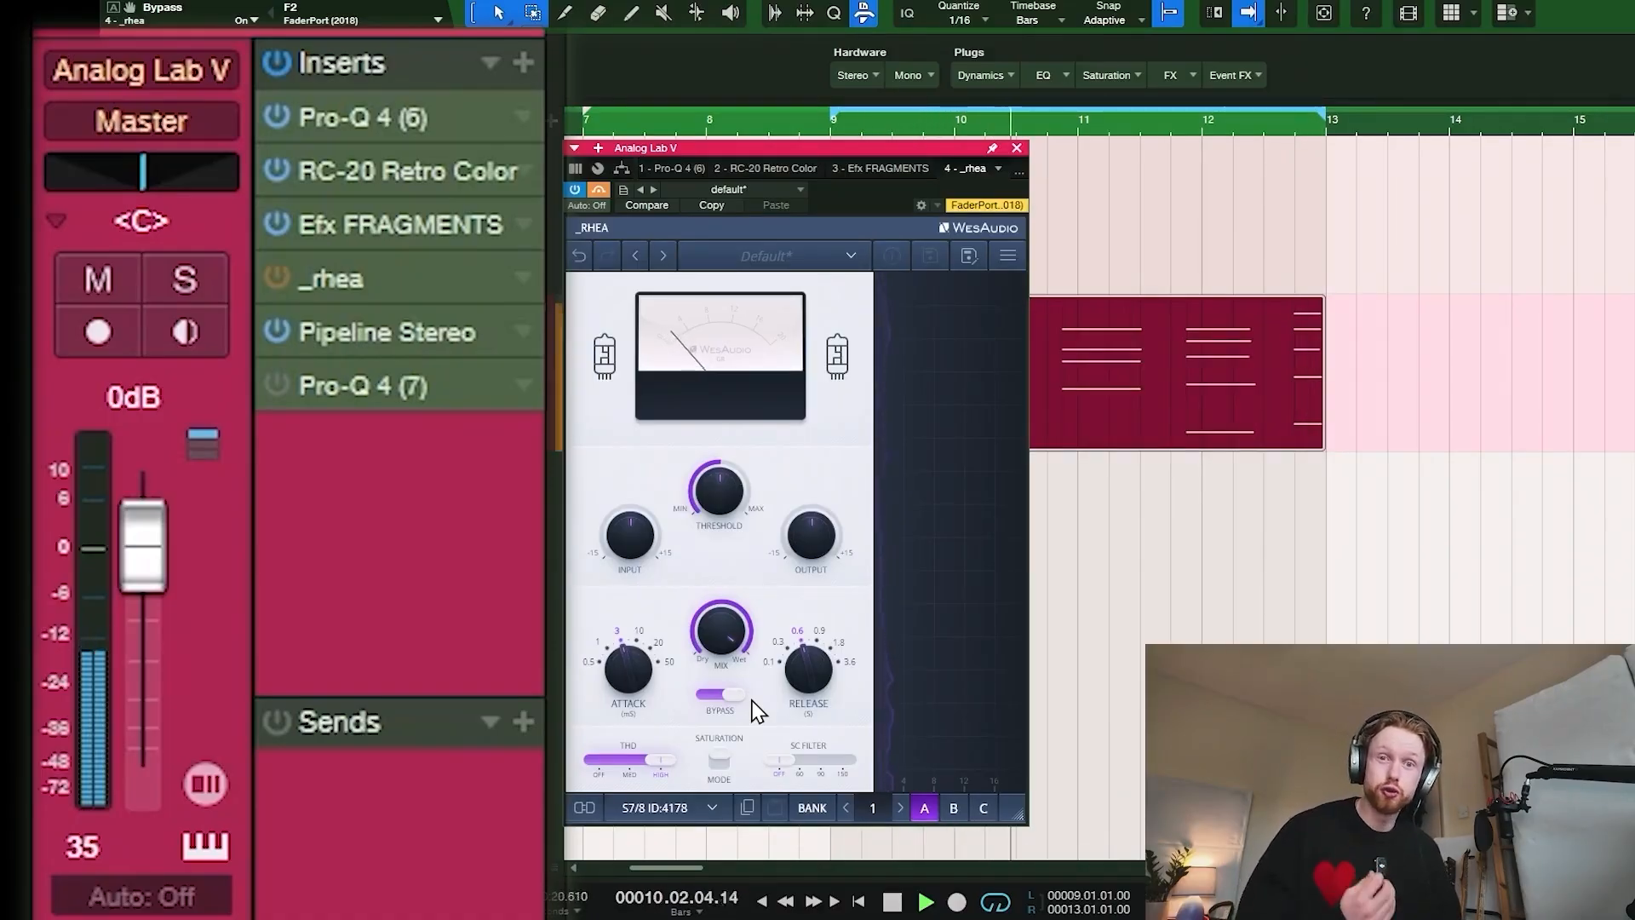
pyautogui.click(753, 702)
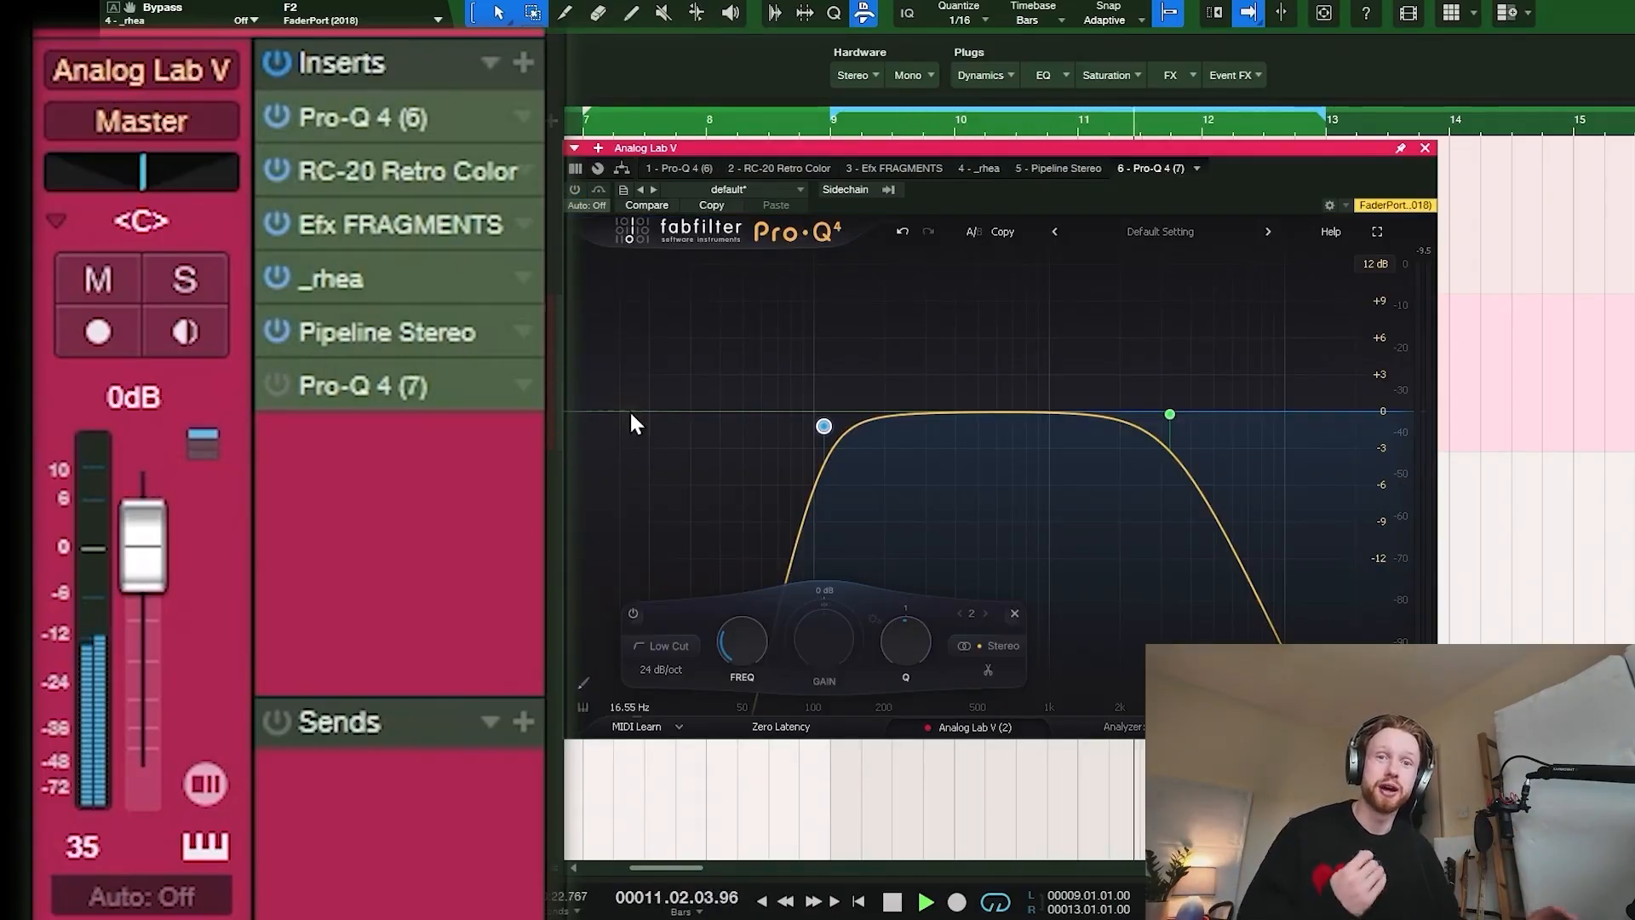
pyautogui.click(574, 190)
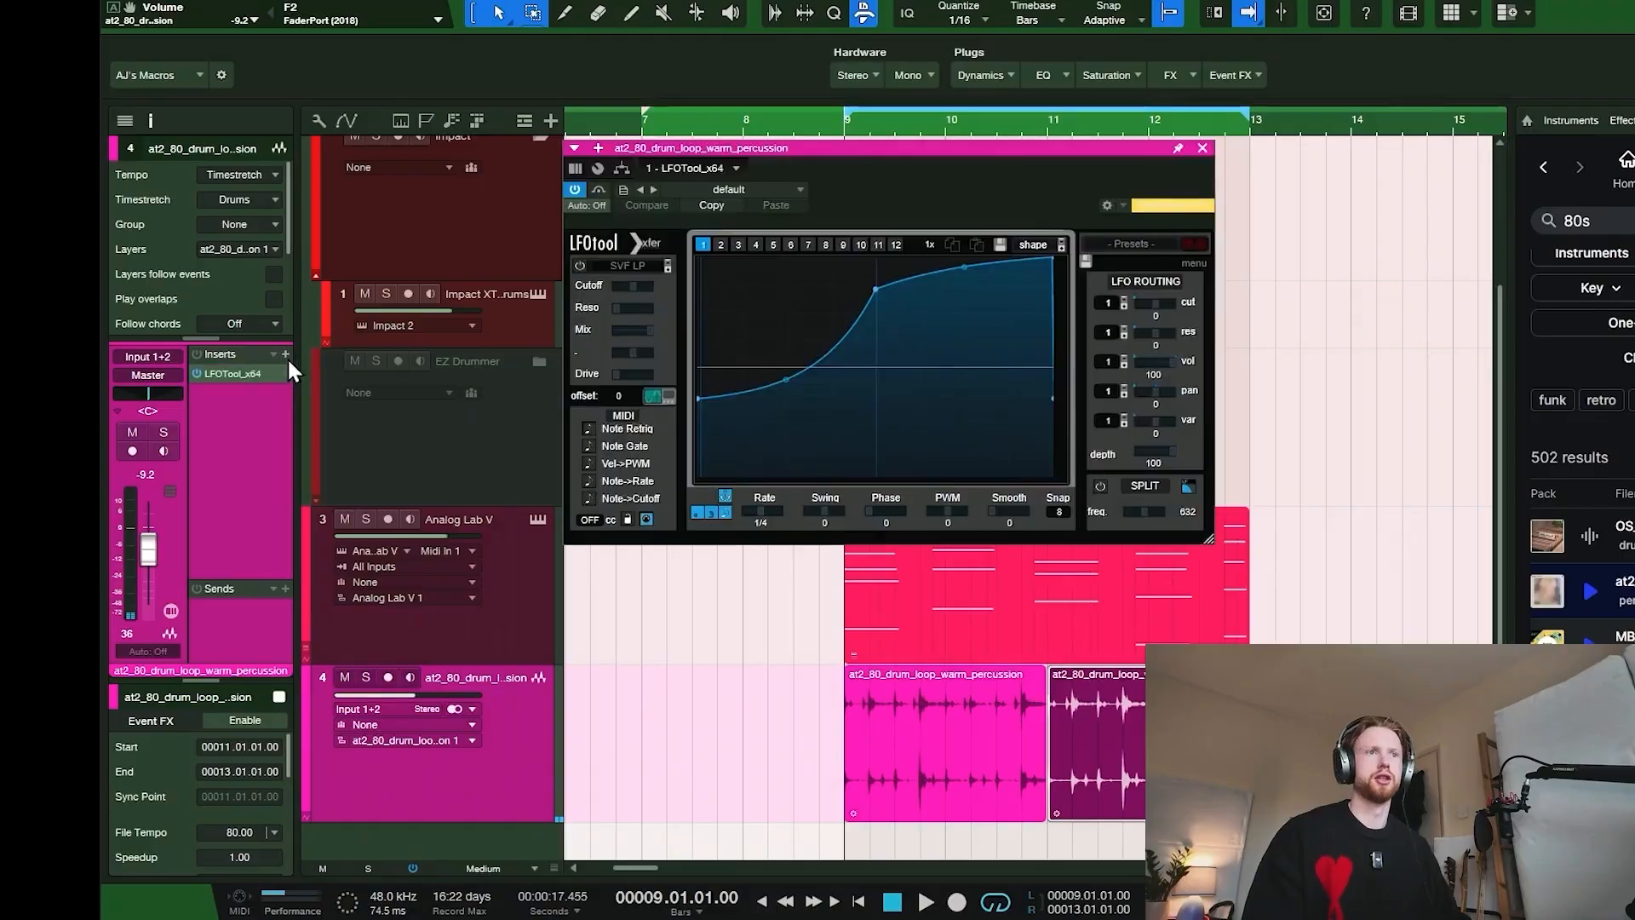
# Step: Lower the starting point of the drum loop's LFOTool curve to about 16% and set its rate to 1/2 during playback
pyautogui.moveTo(962, 147); pyautogui.dragTo(963, 195)
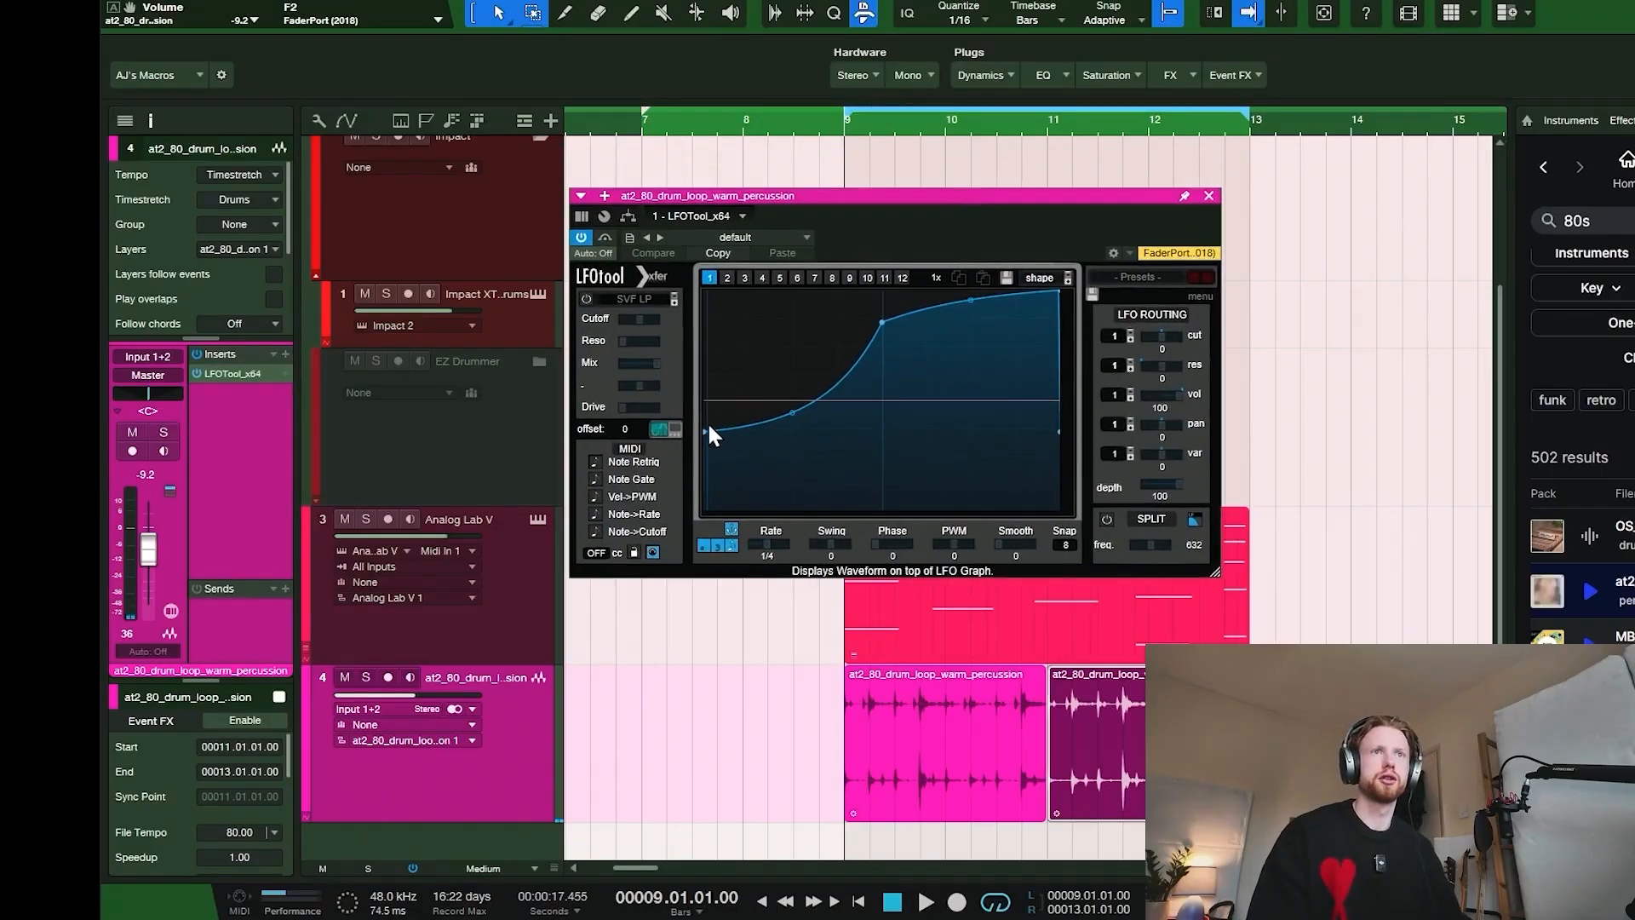
pyautogui.moveTo(707, 430); pyautogui.dragTo(703, 475)
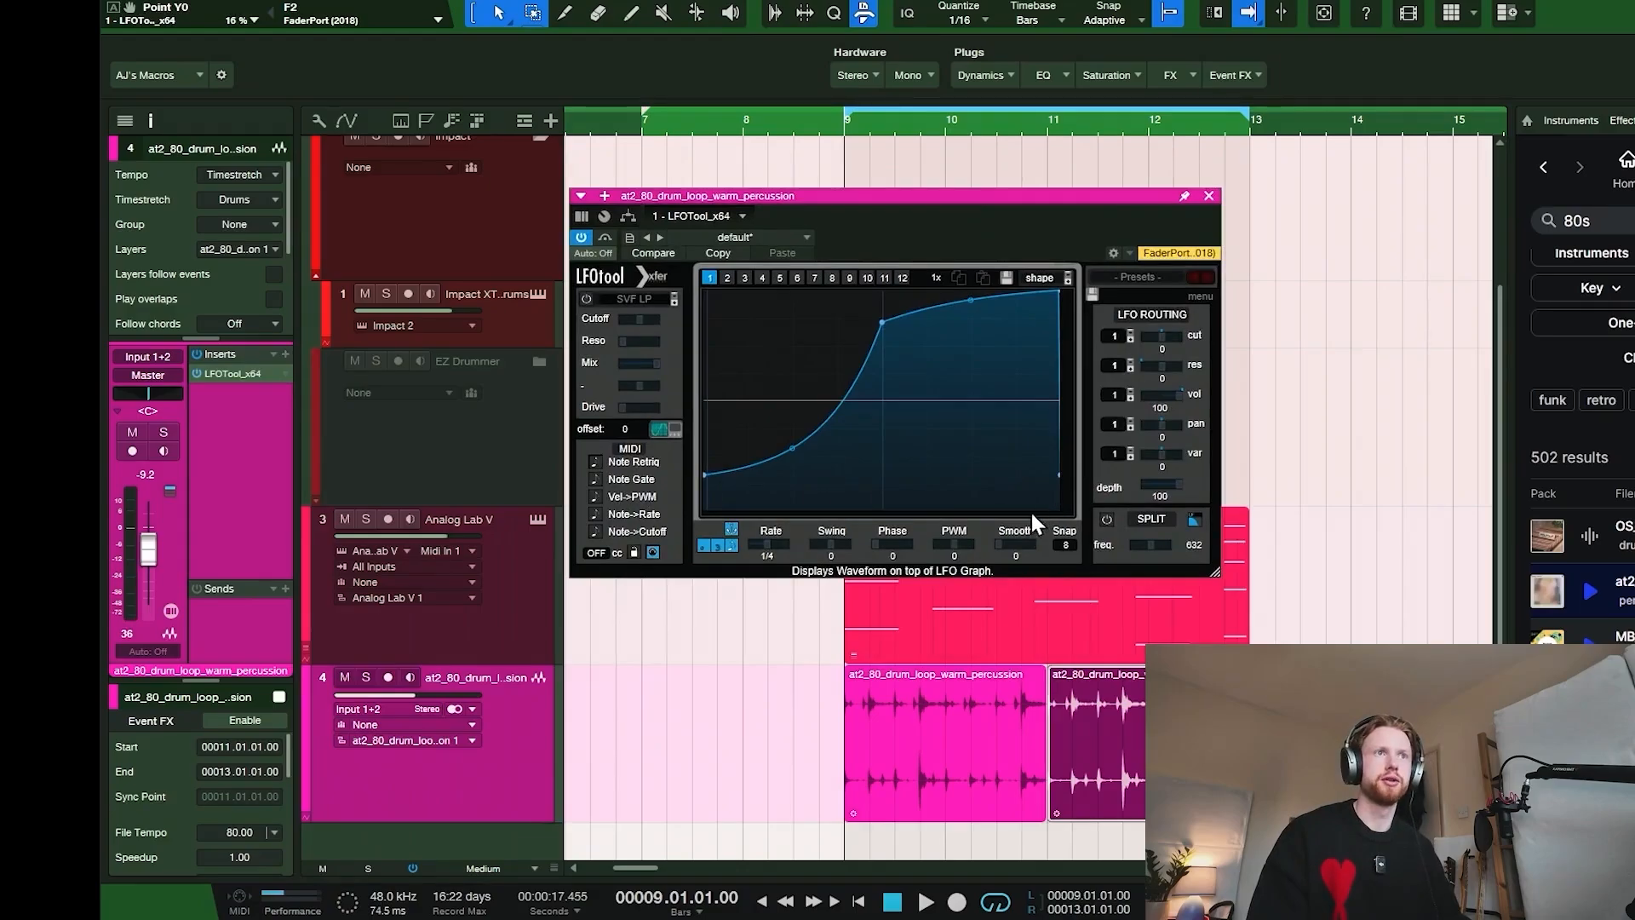
pyautogui.press('space')
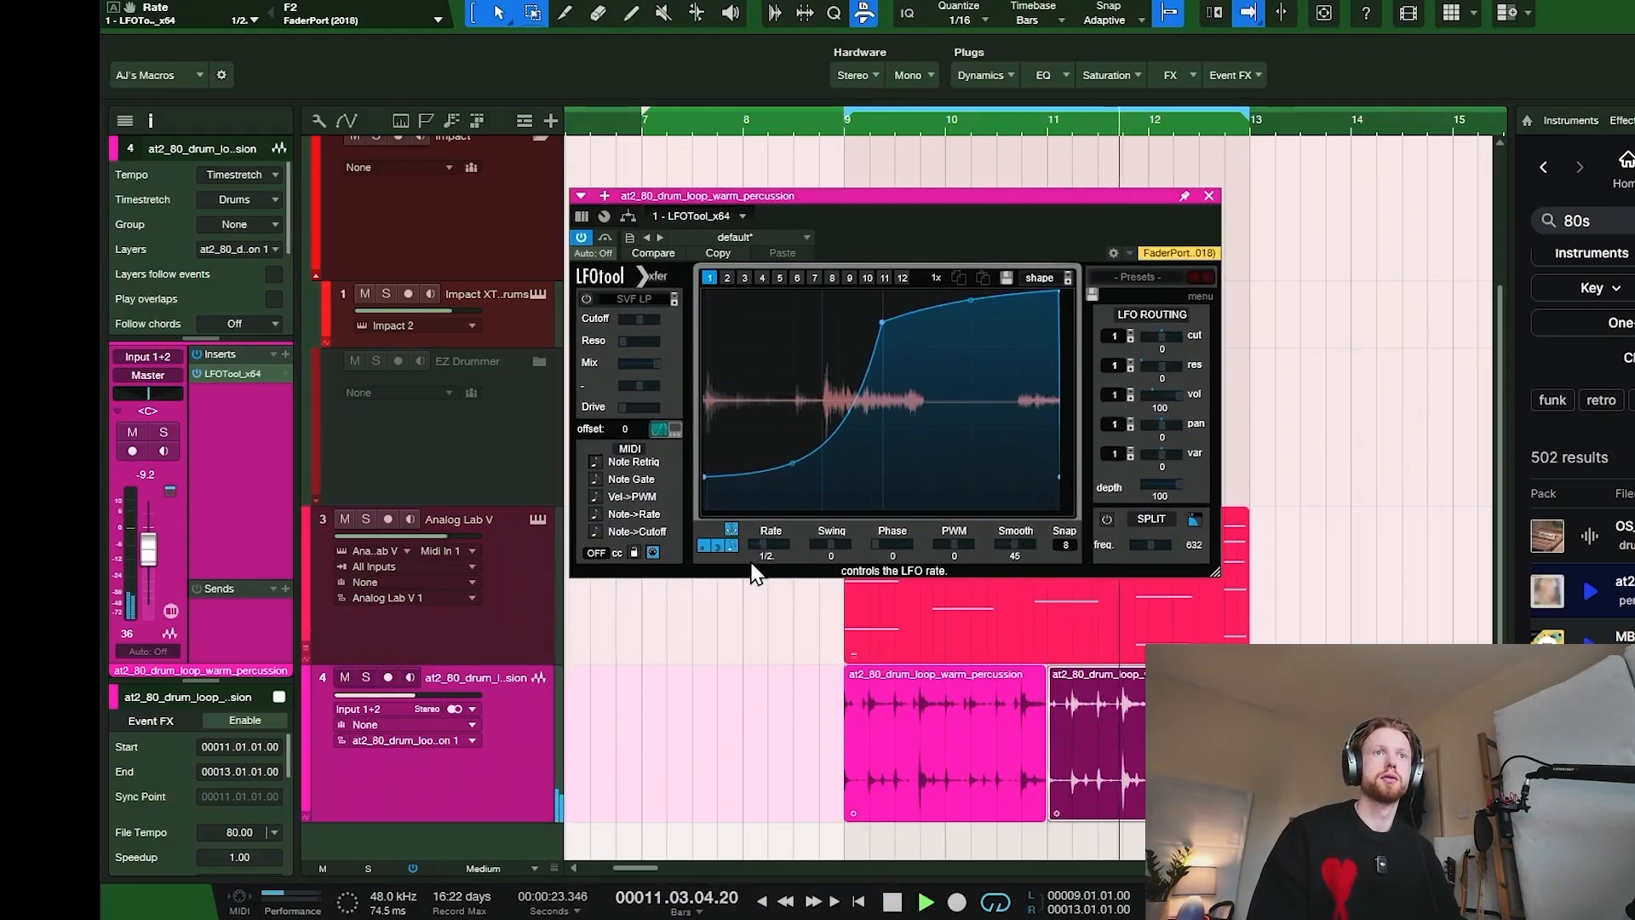
pyautogui.moveTo(751, 563); pyautogui.dragTo(764, 567)
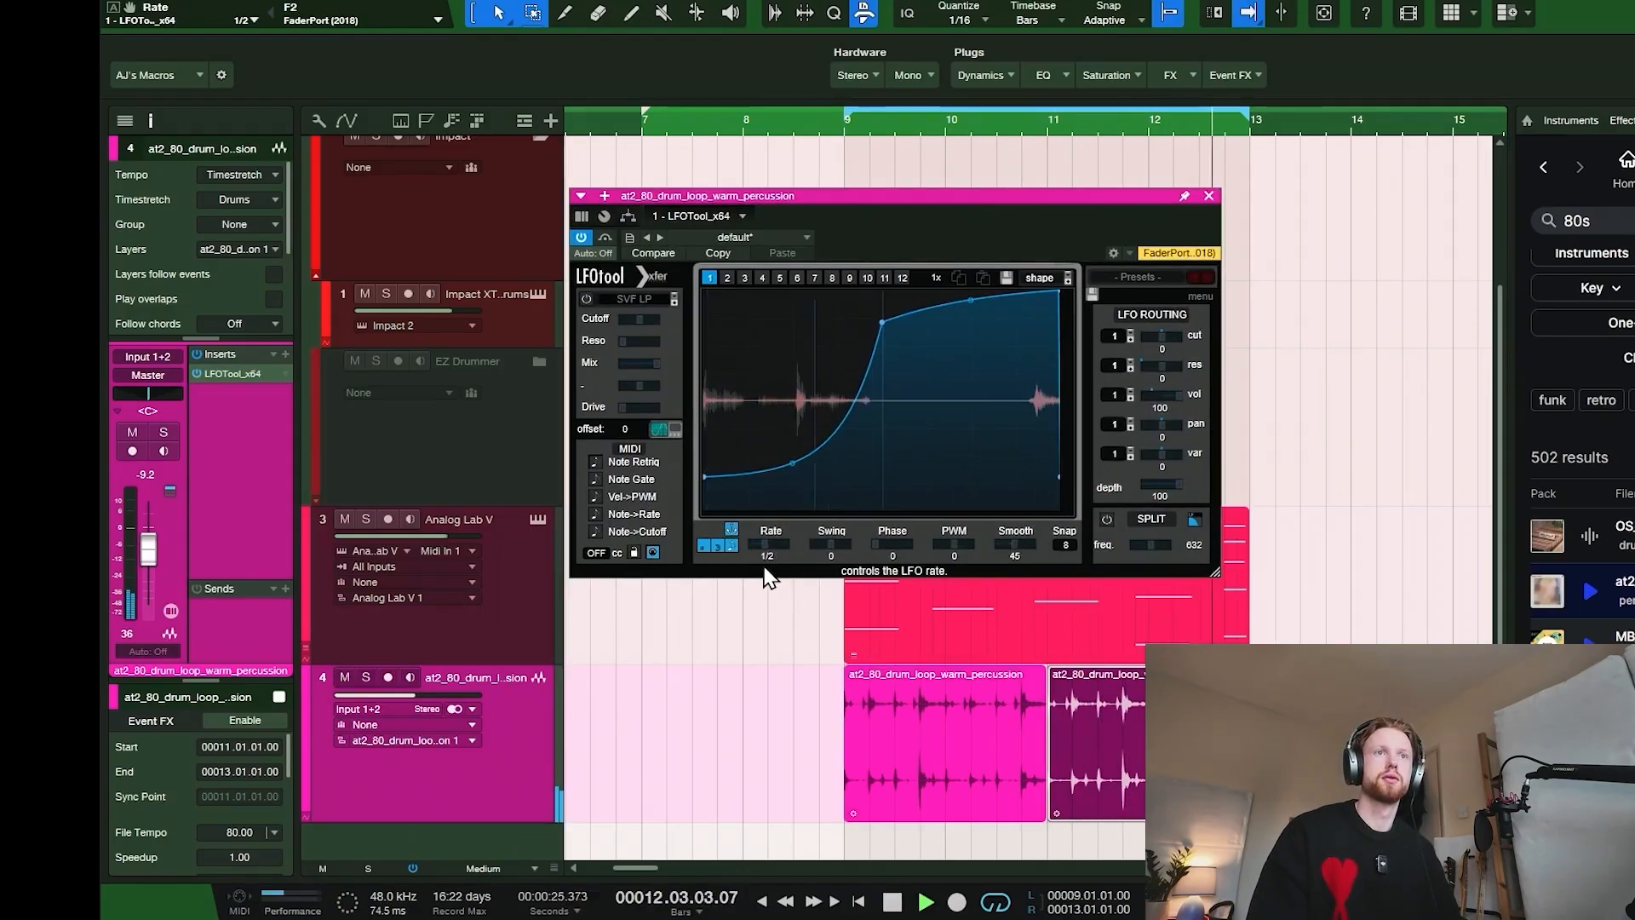
pyautogui.press('Escape')
pyautogui.press('space')
# Step: Delete a short slice of the warm percussion loop just before beat 9.4, select the adjoining segments, and audition the loop
pyautogui.scroll(3, 848, 714)
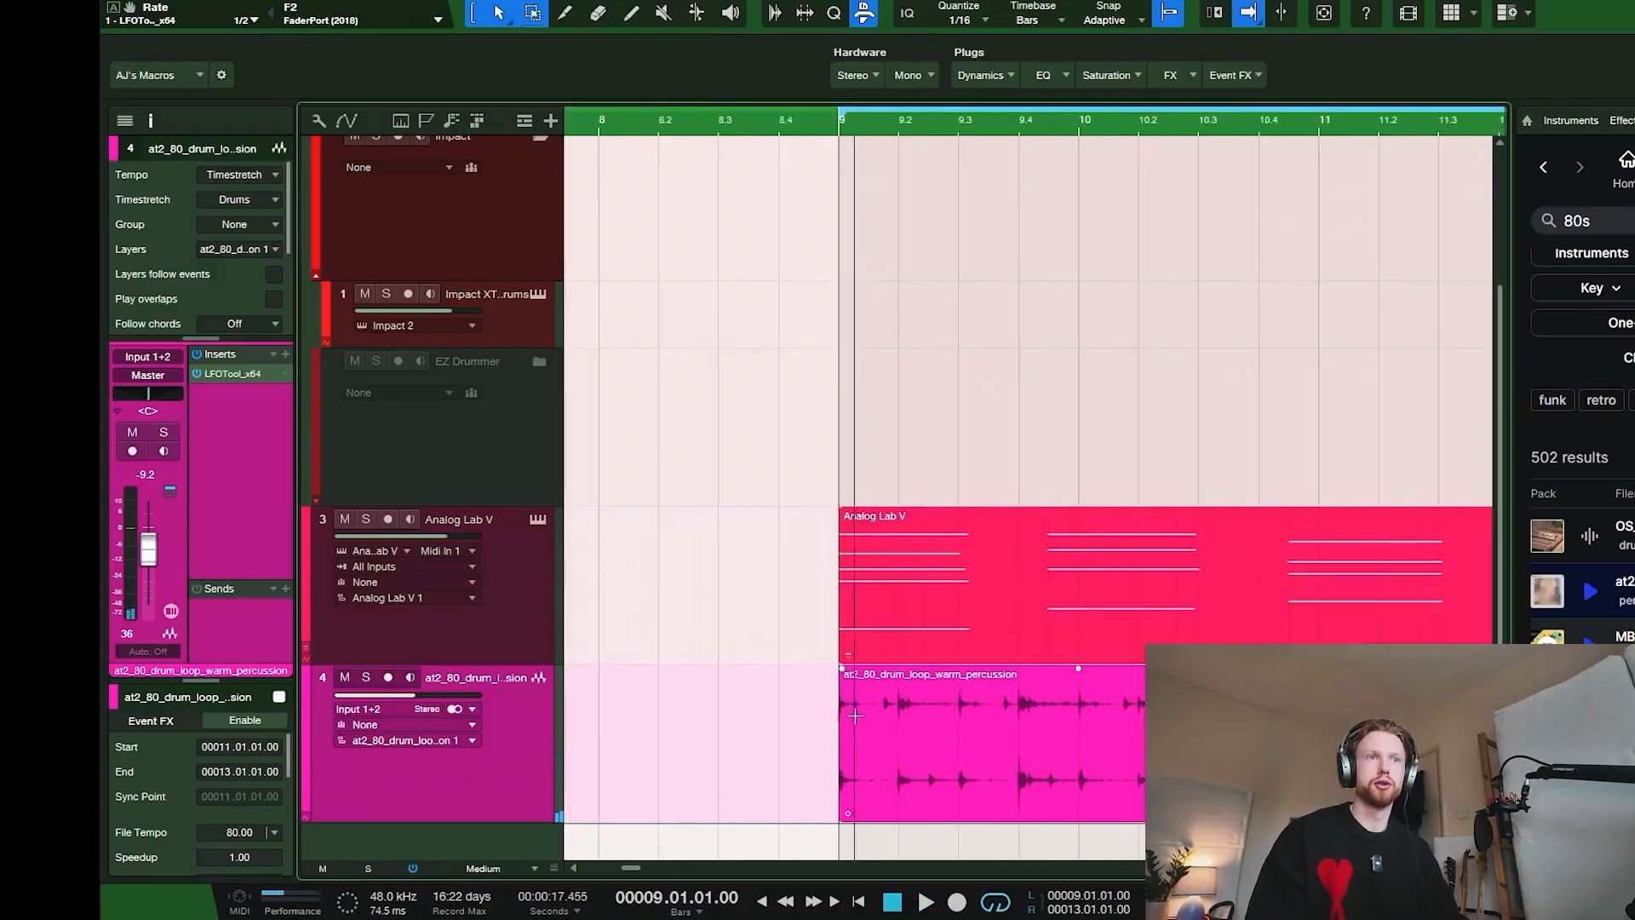
pyautogui.scroll(2, 878, 715)
pyautogui.moveTo(1066, 711); pyautogui.dragTo(1086, 719)
pyautogui.press('Delete')
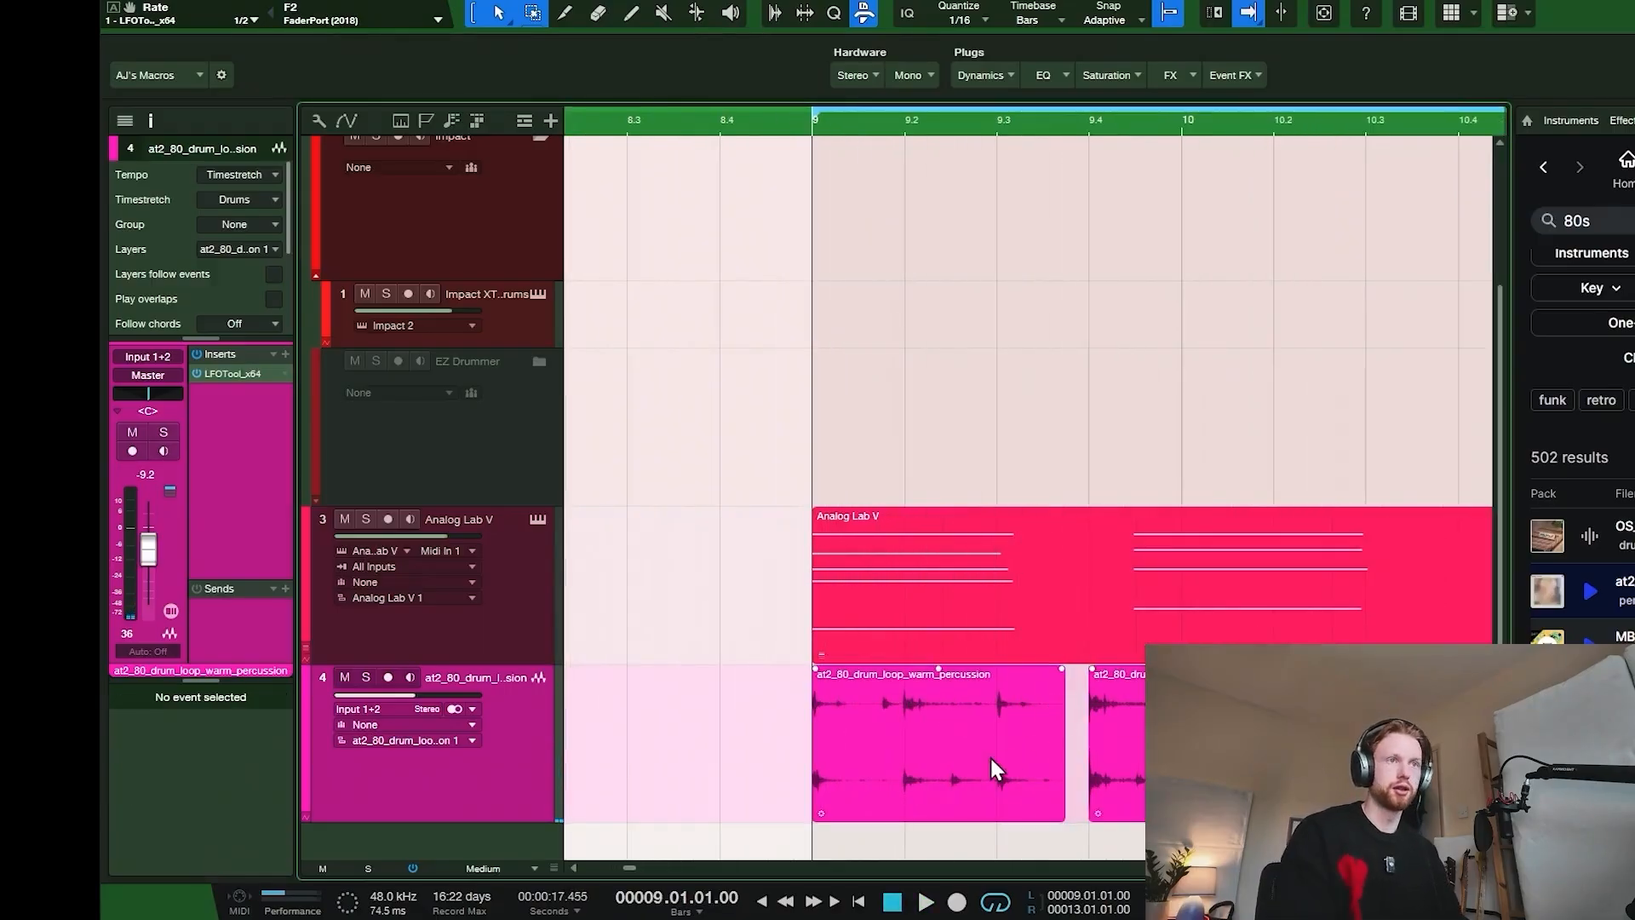
pyautogui.click(992, 760)
pyautogui.keyDown('shift'); pyautogui.click(1094, 799); pyautogui.keyUp('shift')
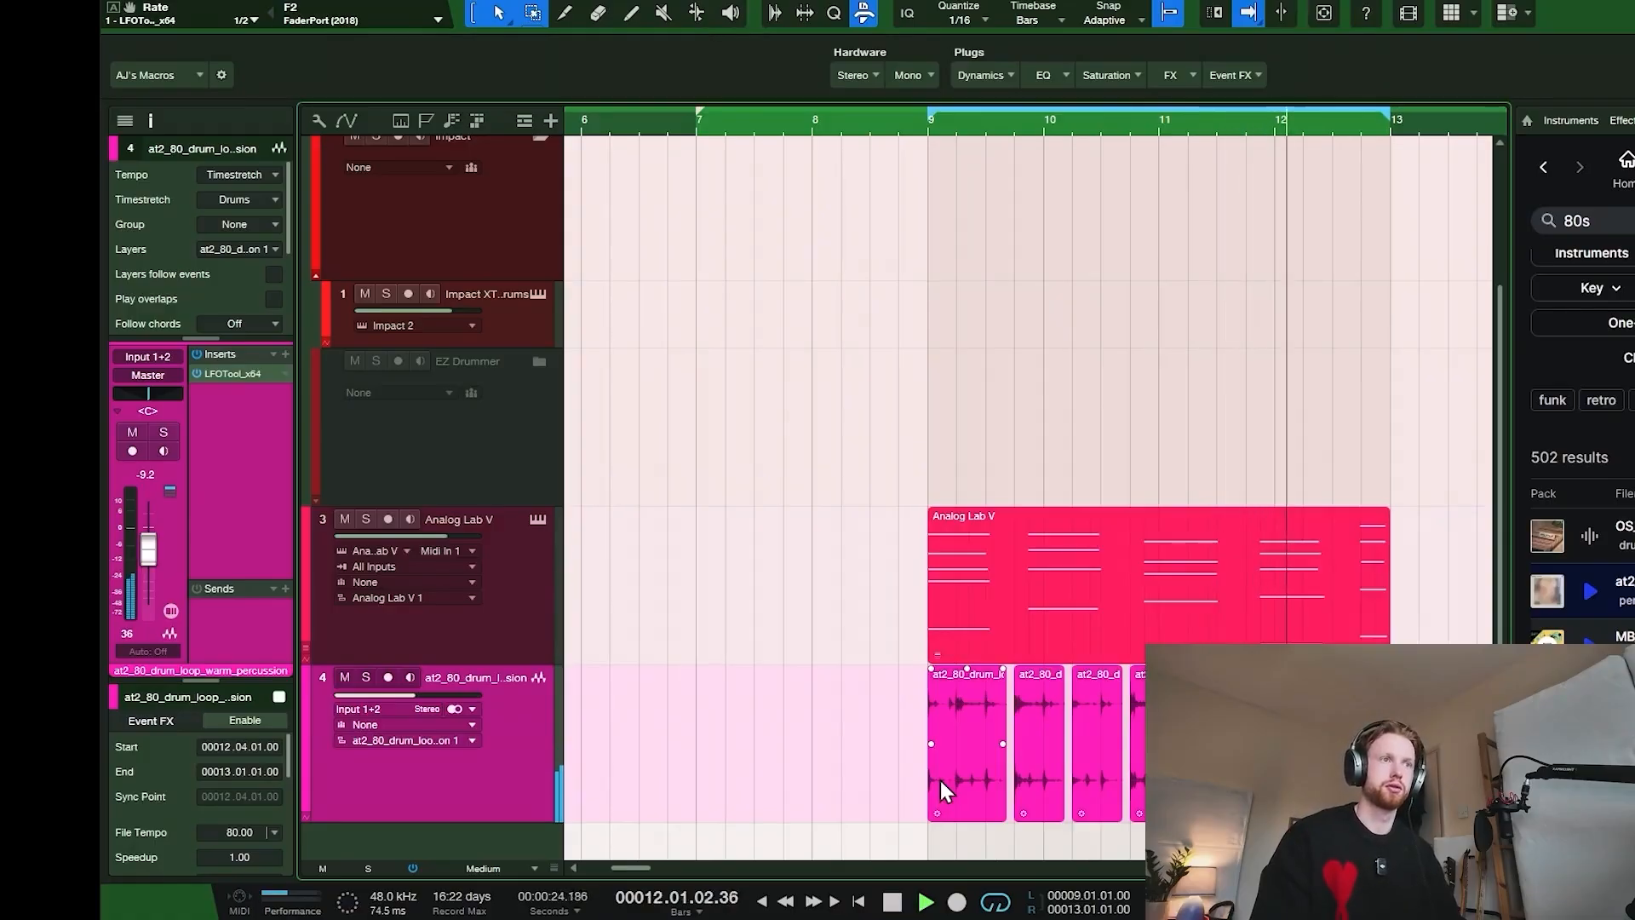
pyautogui.press('space')
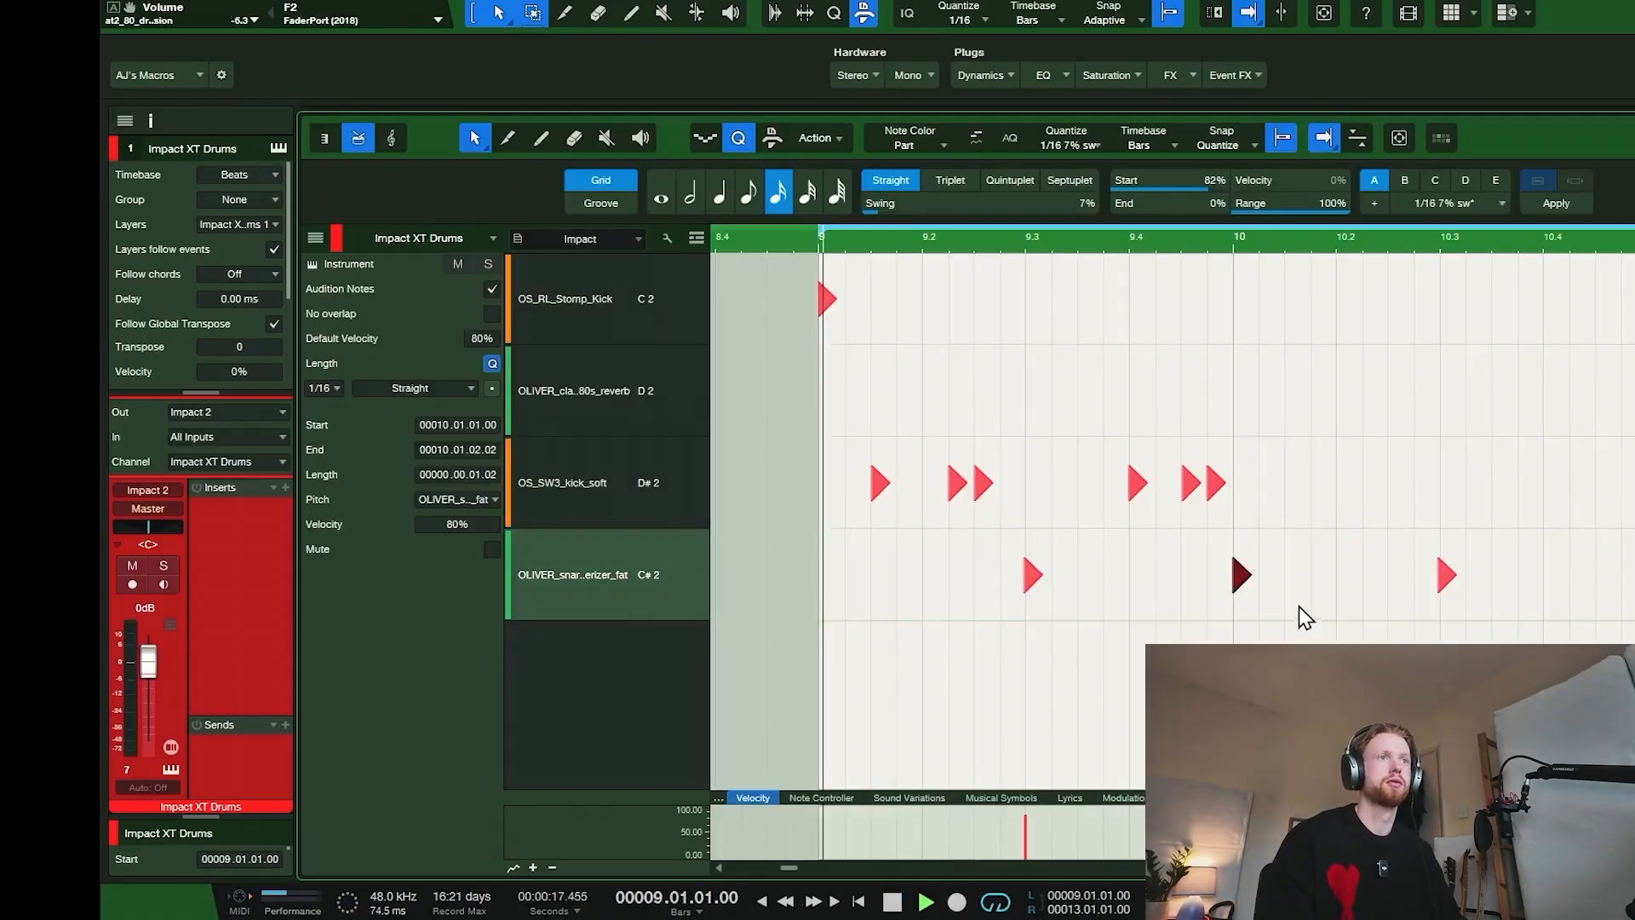
# Step: Audition the Impact XT Drums pattern in the drum editor and return to the arrangement
pyautogui.press('space')
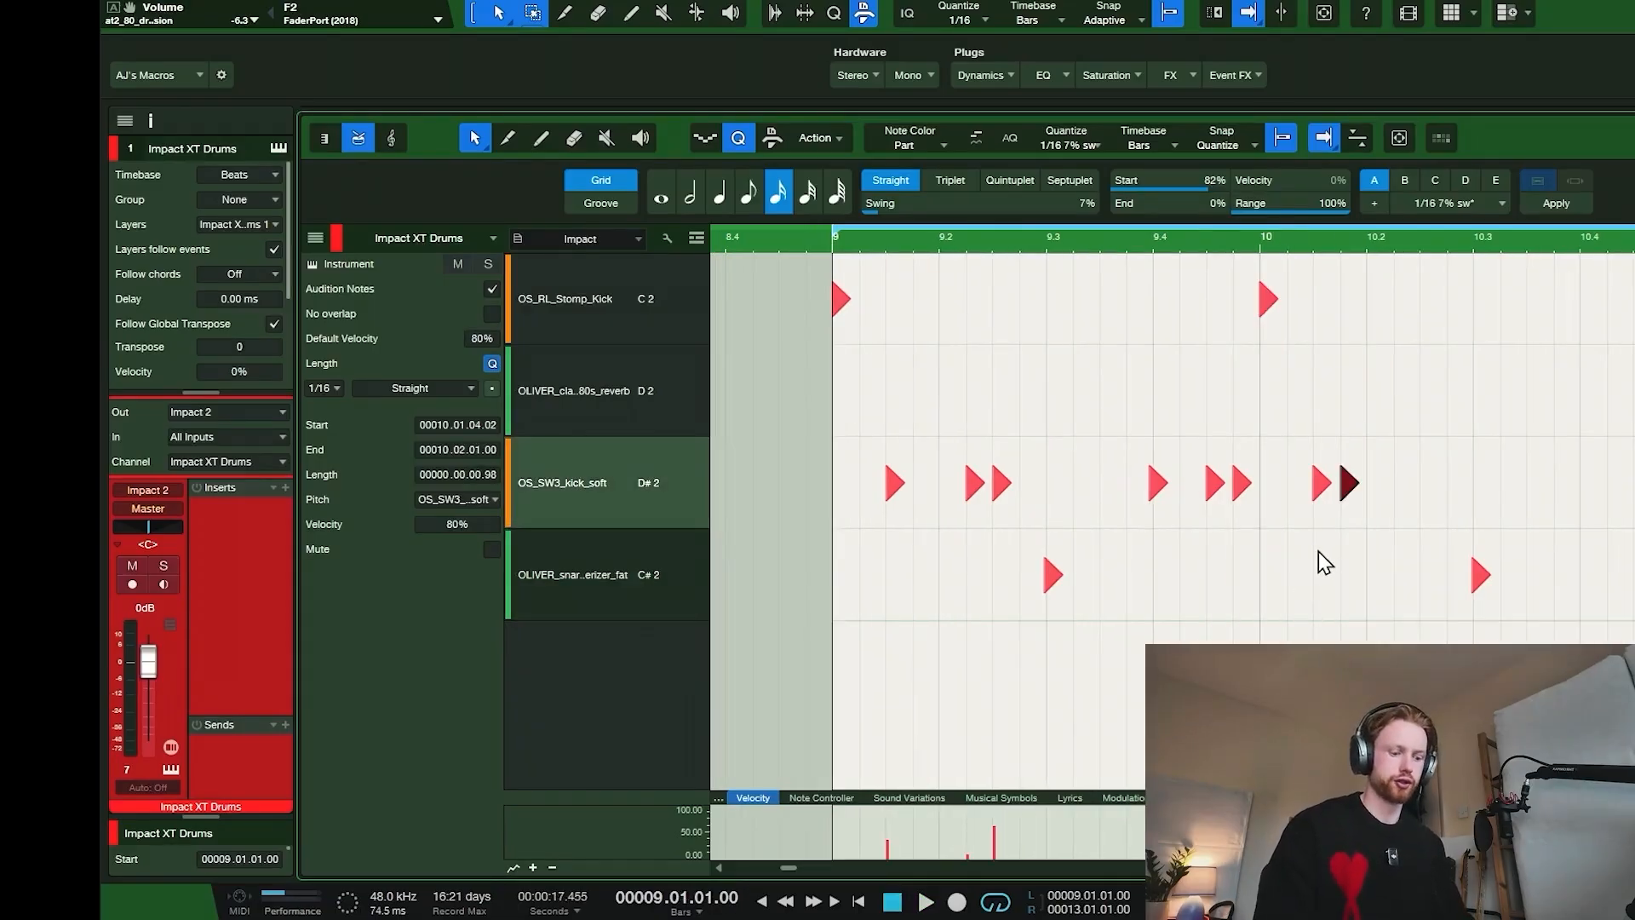
pyautogui.press('F5')
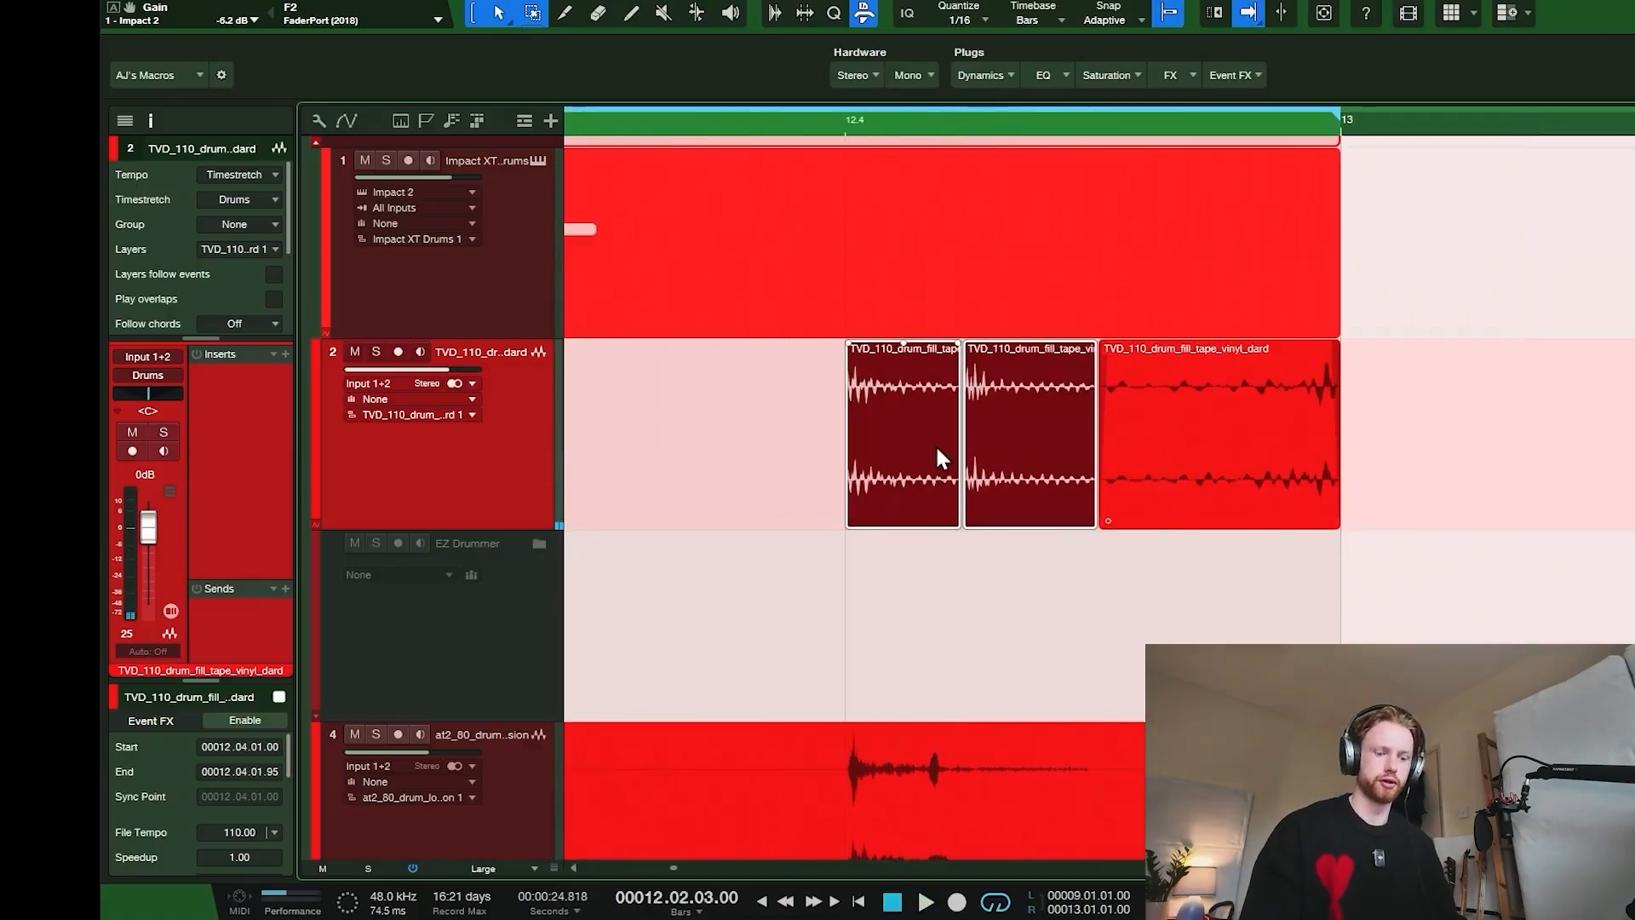
pyautogui.hotkey('shift', 'm')
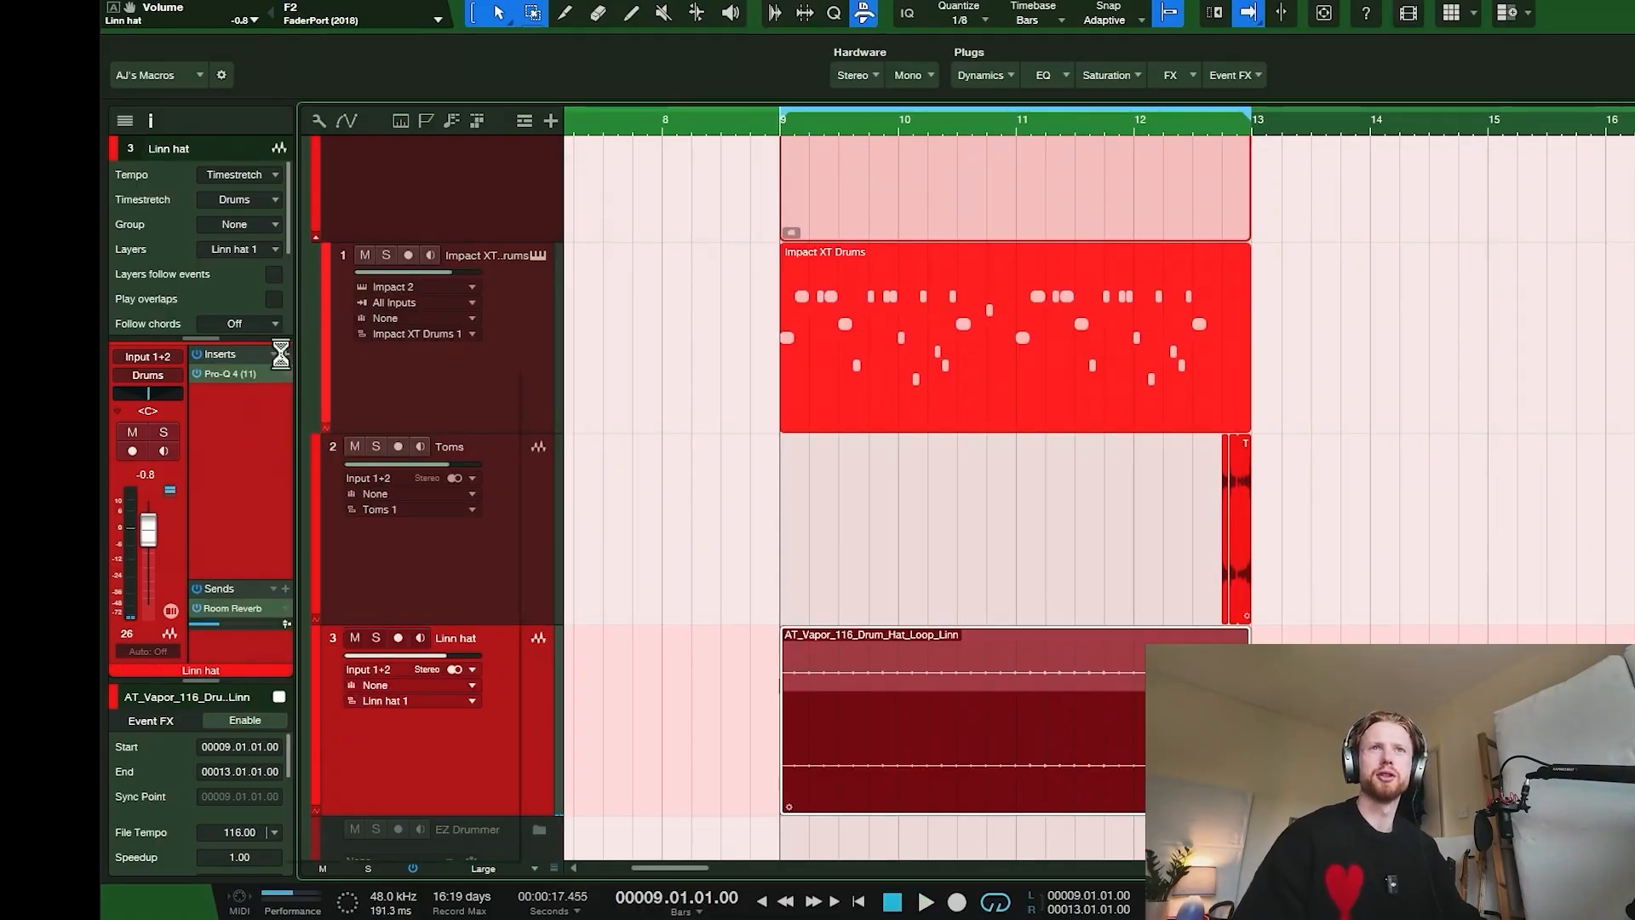
# Step: Add the Portal effect to the Linn hat track, audition it, and hide the track's automation
pyautogui.click(284, 354)
pyautogui.write('portal')
pyautogui.press('Return')
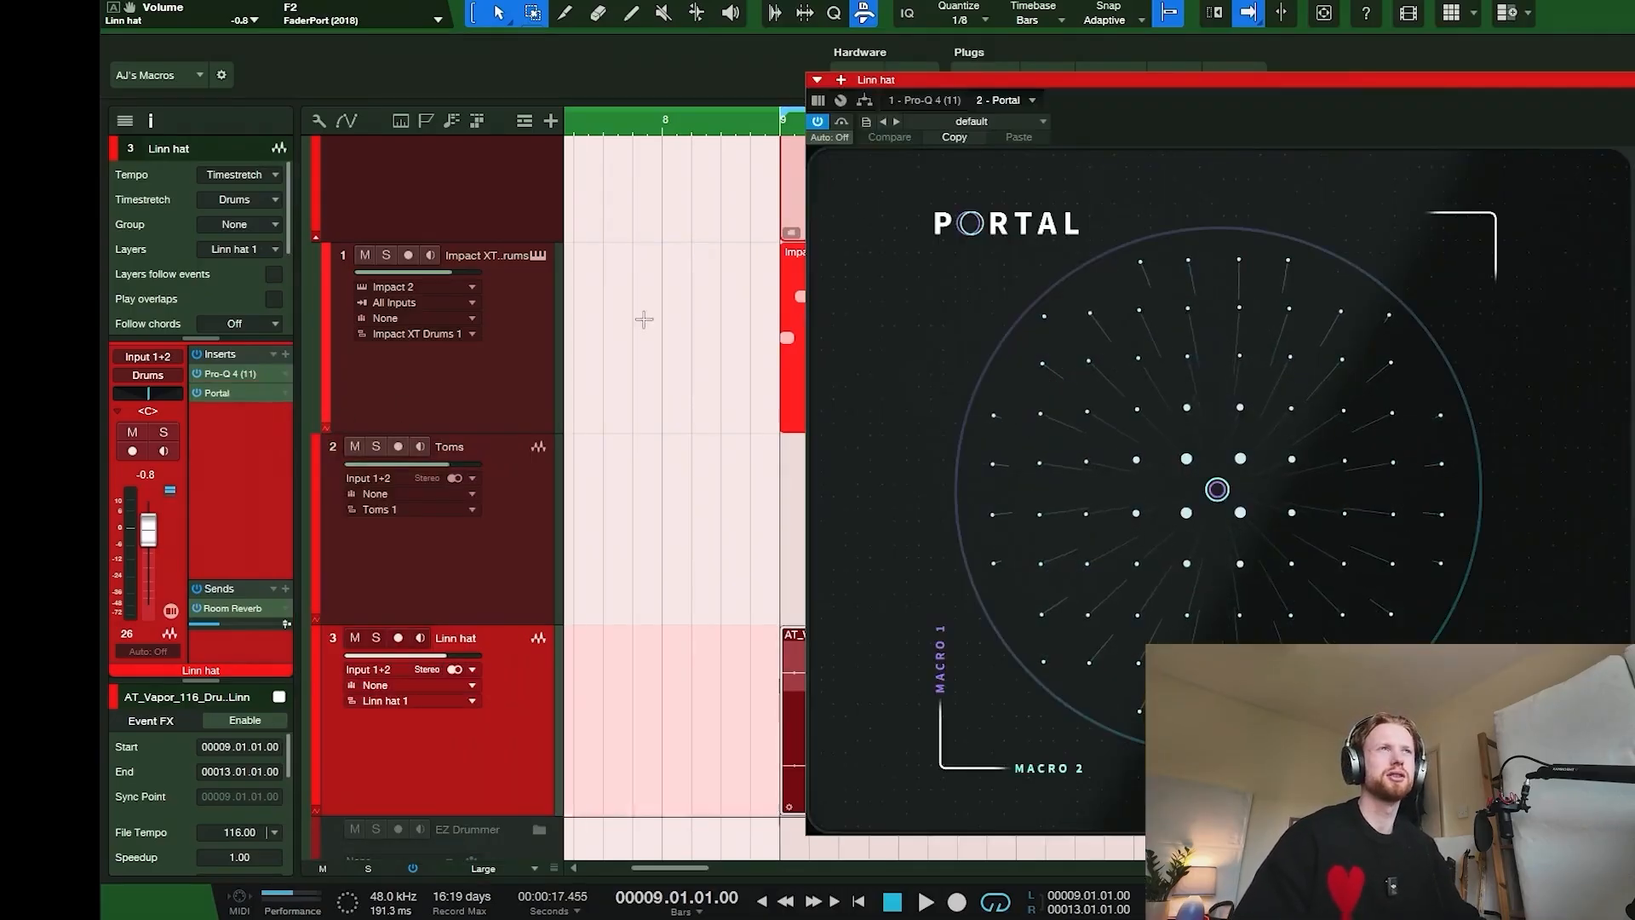
pyautogui.press('space')
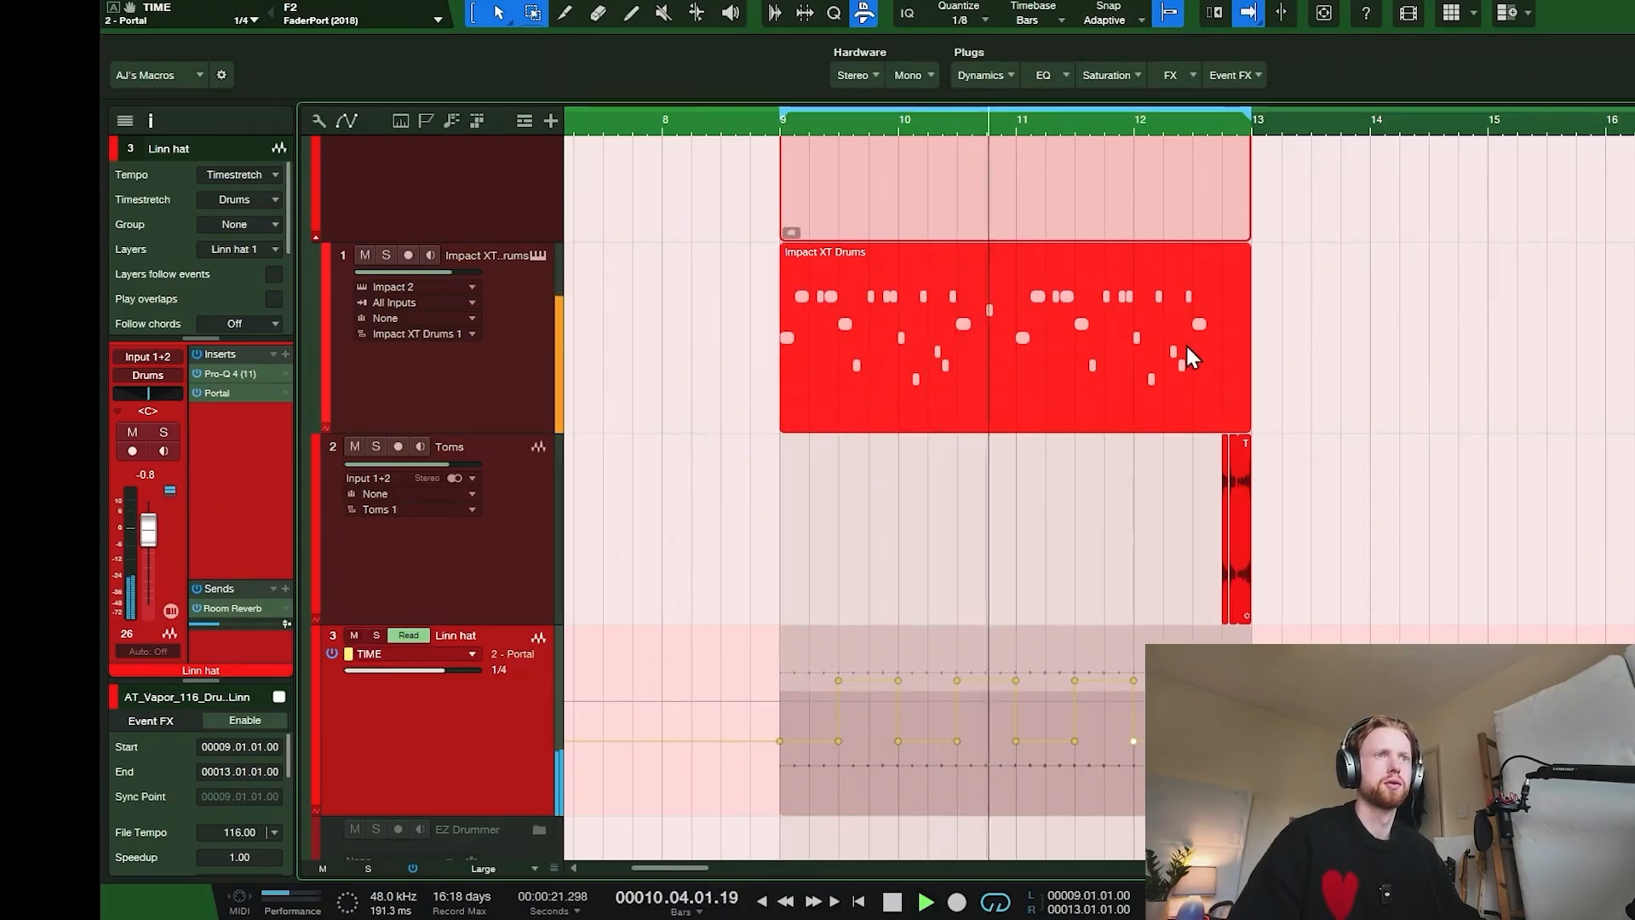
pyautogui.press('space')
pyautogui.press('a')
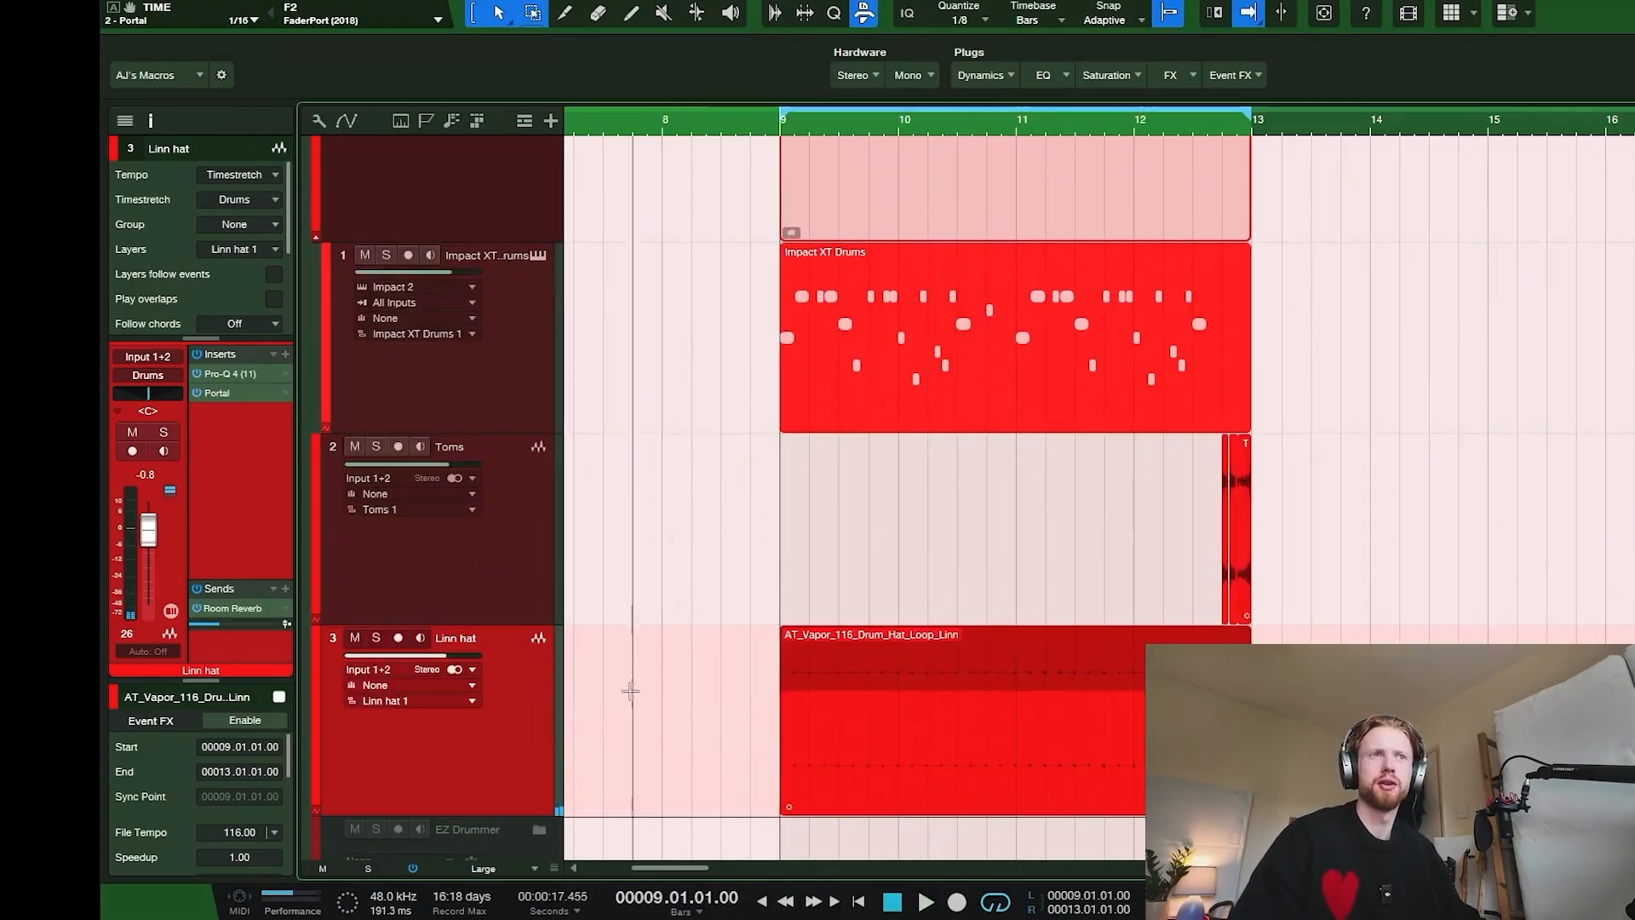
# Step: Add LFOTool_x64 to the Linn hat track and lower the track volume to about -4.2 dB
pyautogui.click(287, 355)
pyautogui.write('lfo')
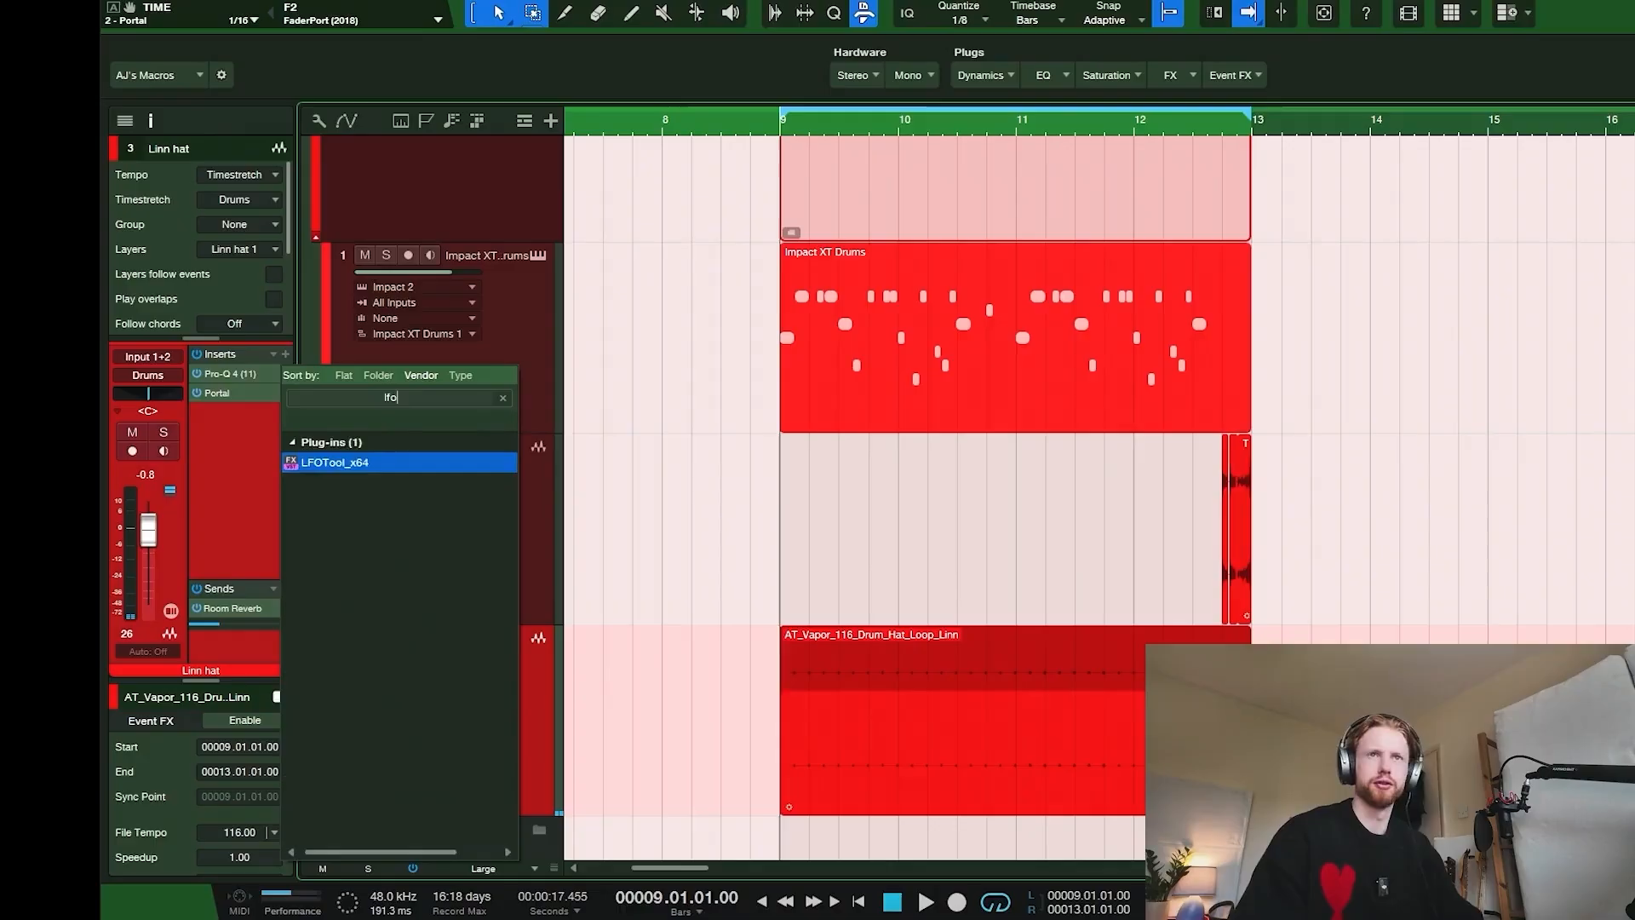
pyautogui.press('Return')
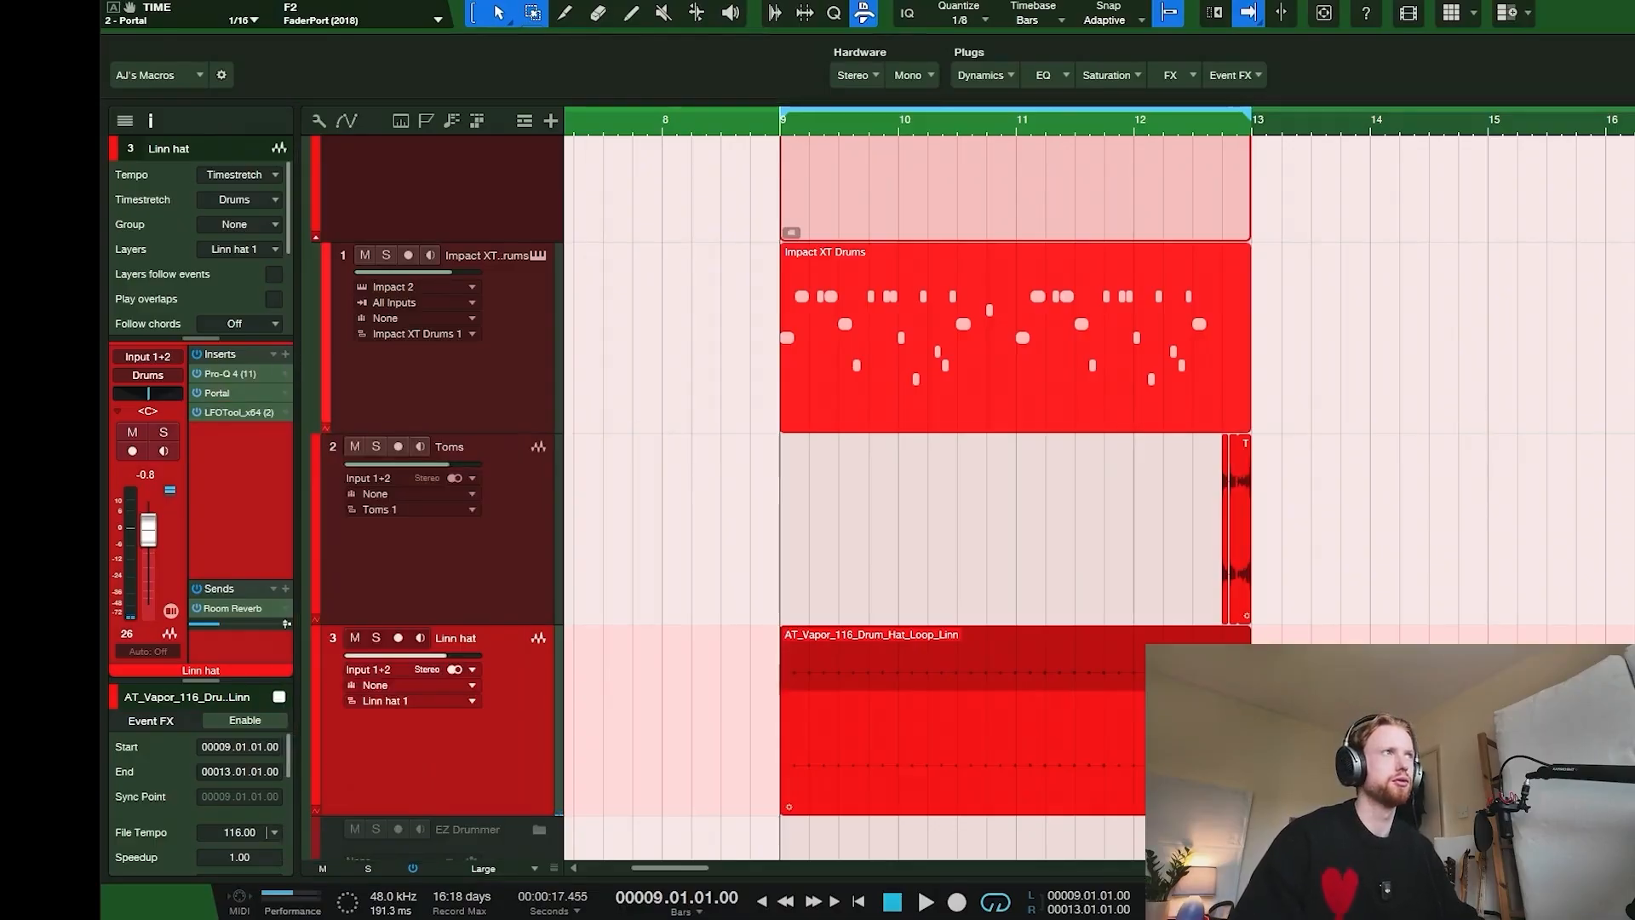
pyautogui.moveTo(1143, 207); pyautogui.dragTo(1153, 188)
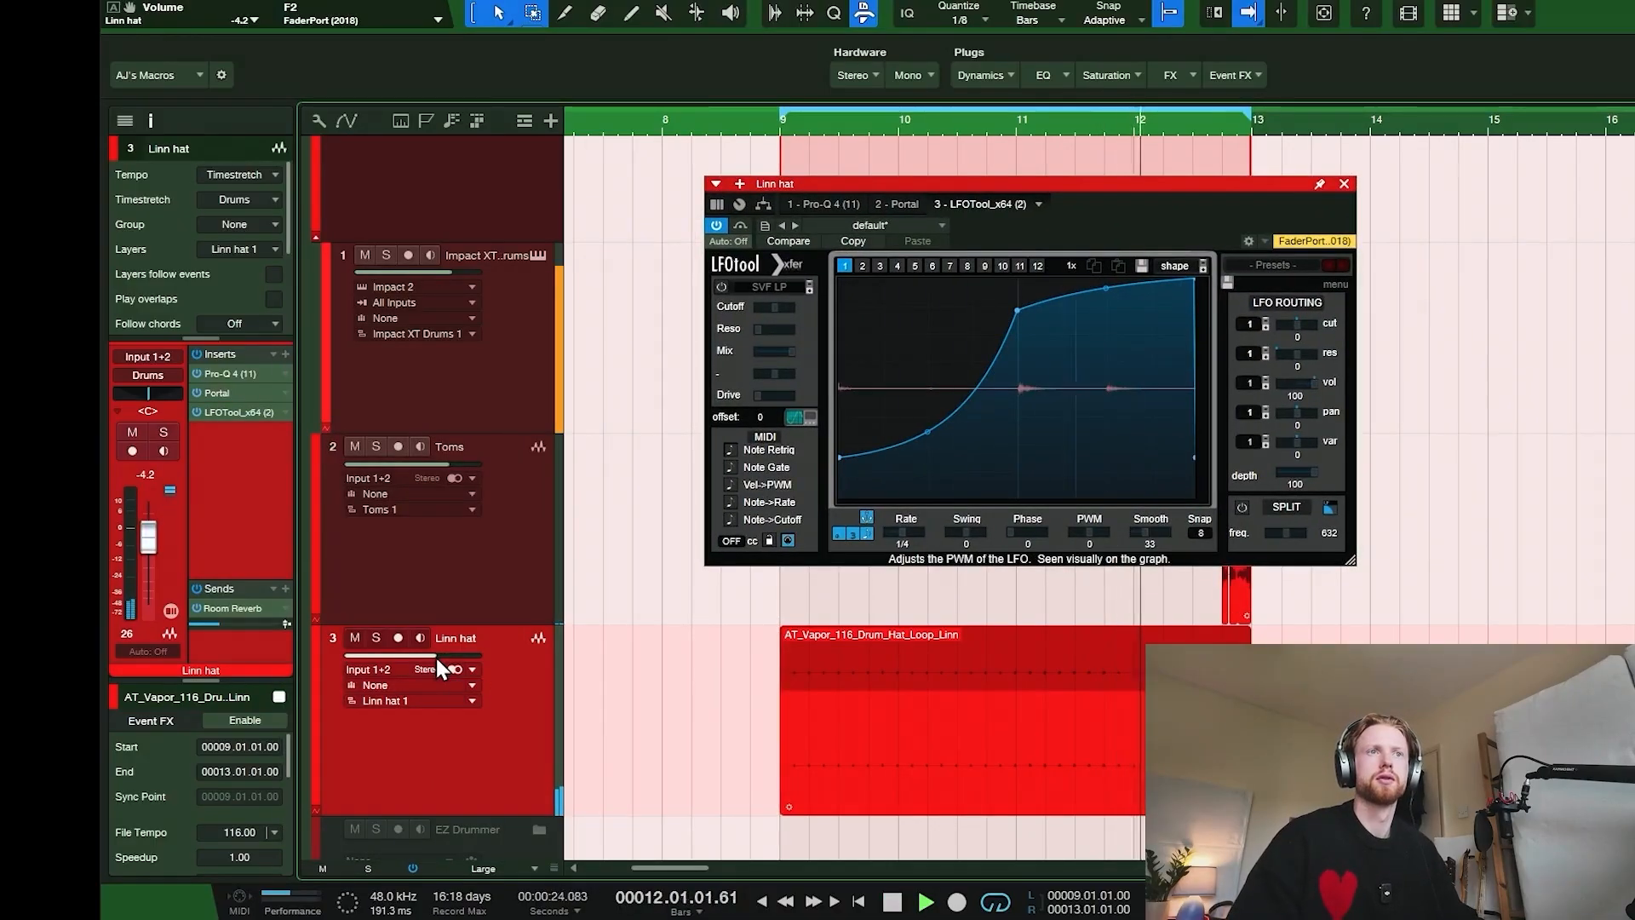
pyautogui.scroll(-1, 437, 657)
pyautogui.press('space')
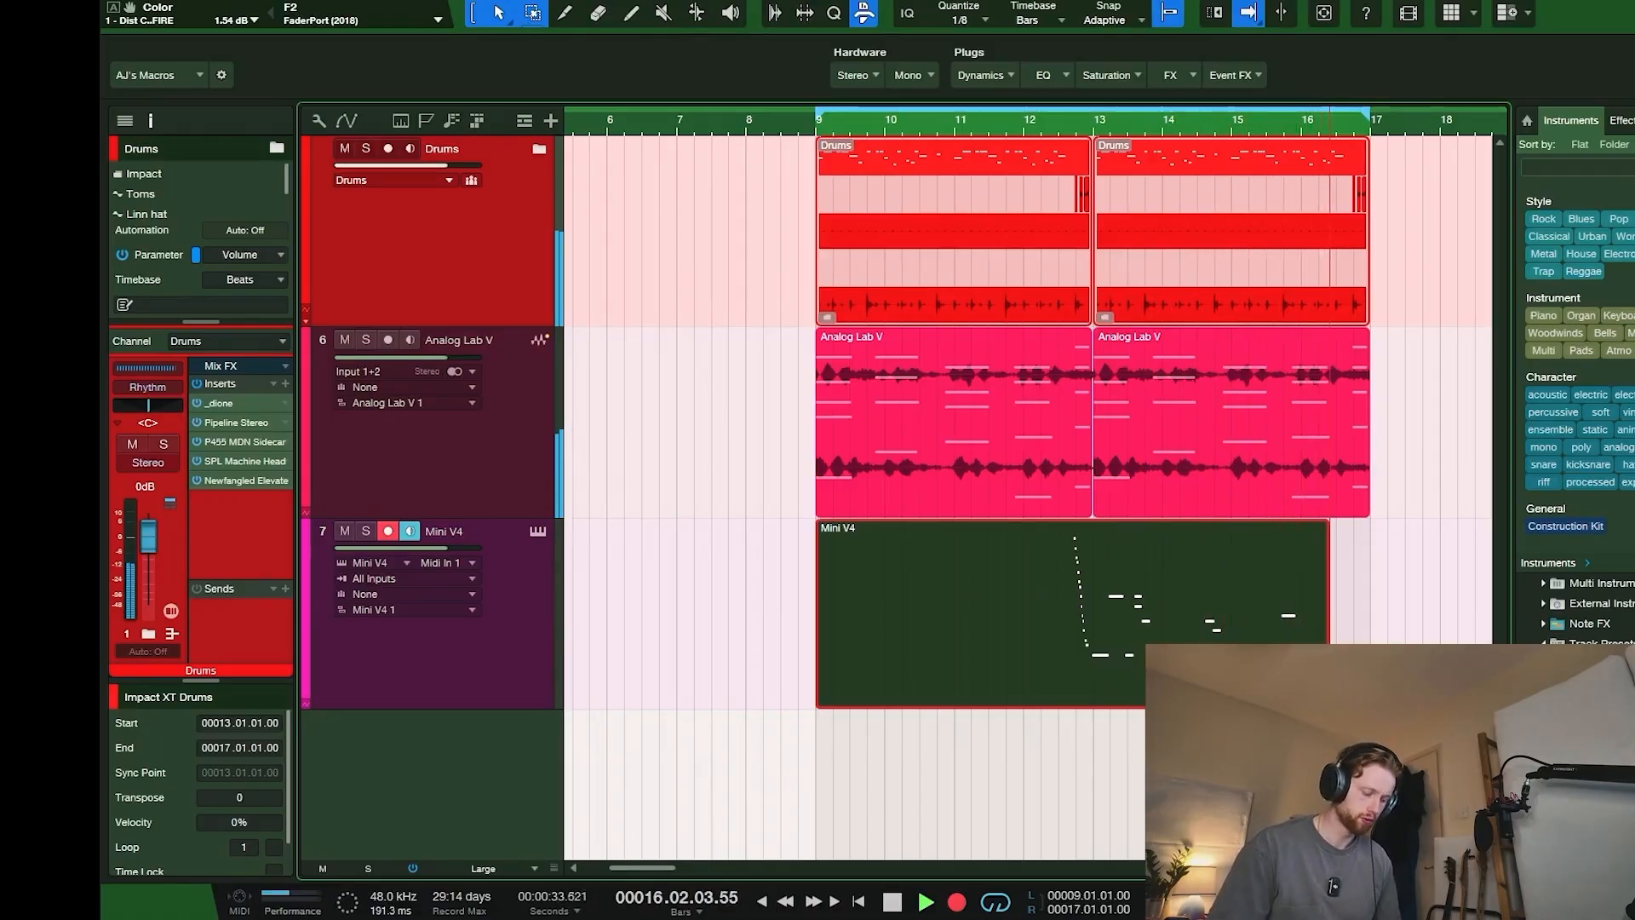
# Step: Finish recording the Mini V4 part, select its track, and play the part back
pyautogui.press('space')
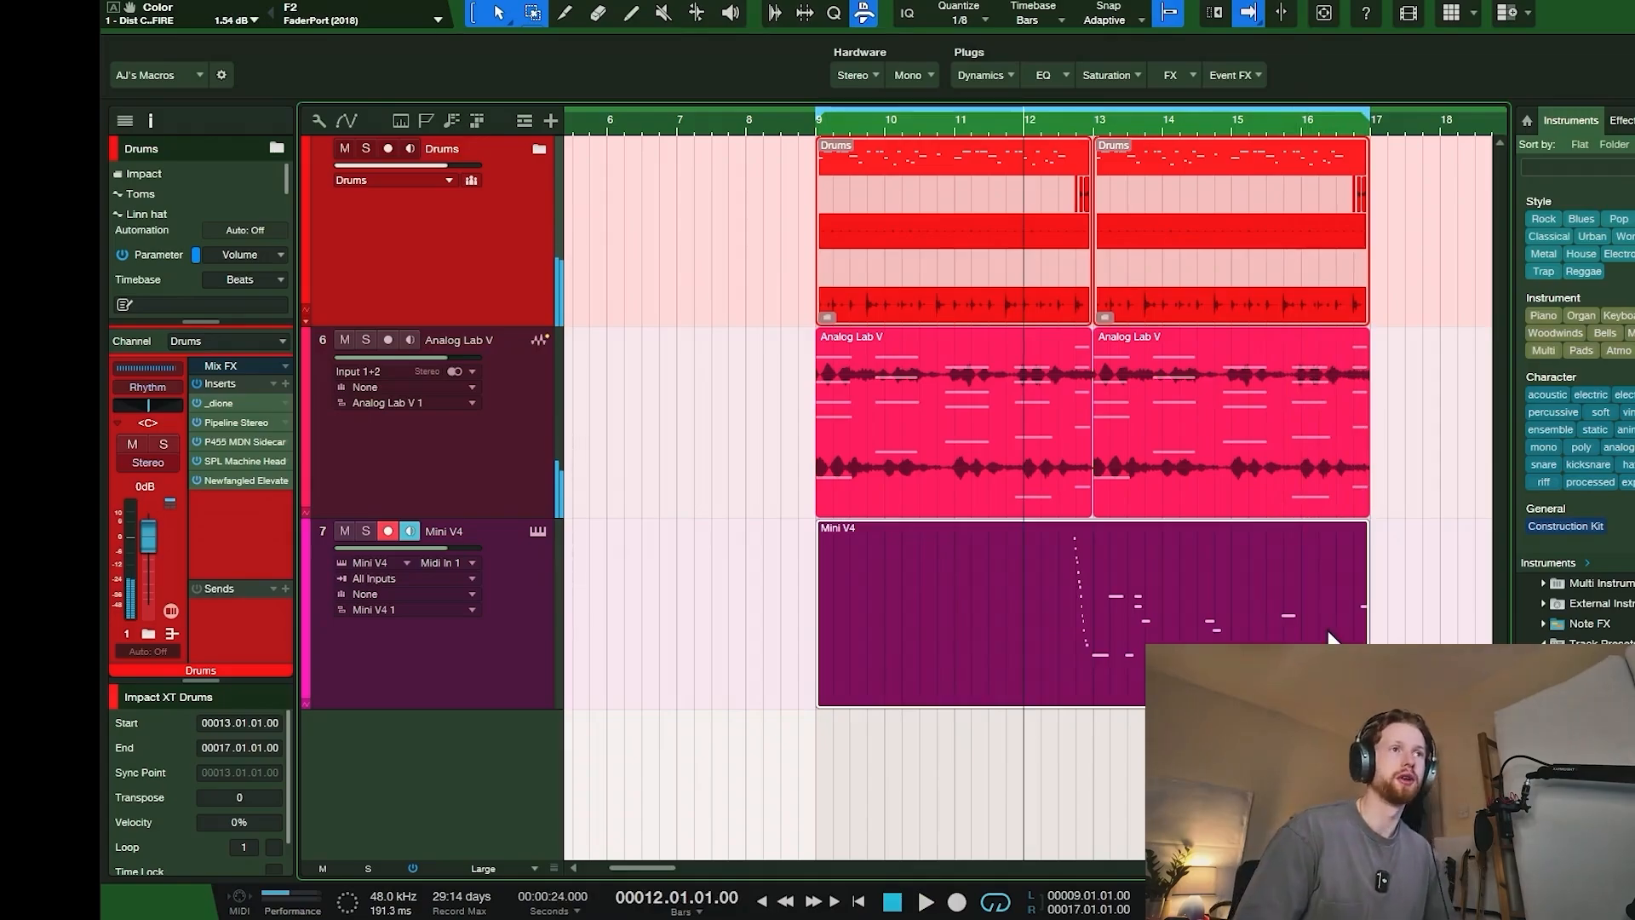
pyautogui.click(391, 672)
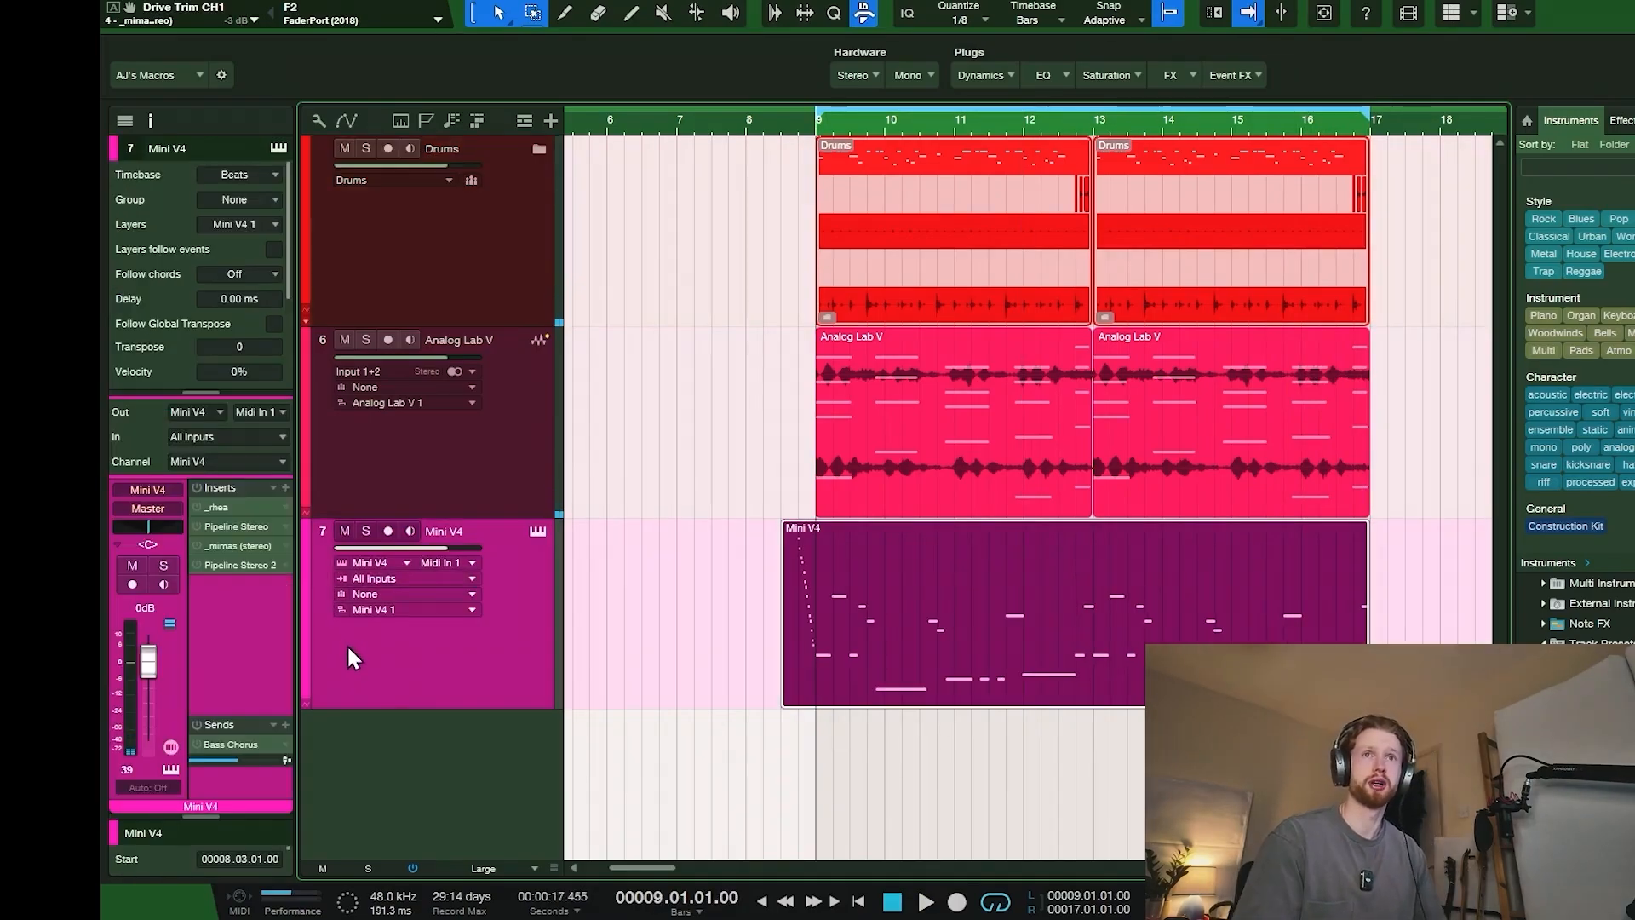
pyautogui.press('space')
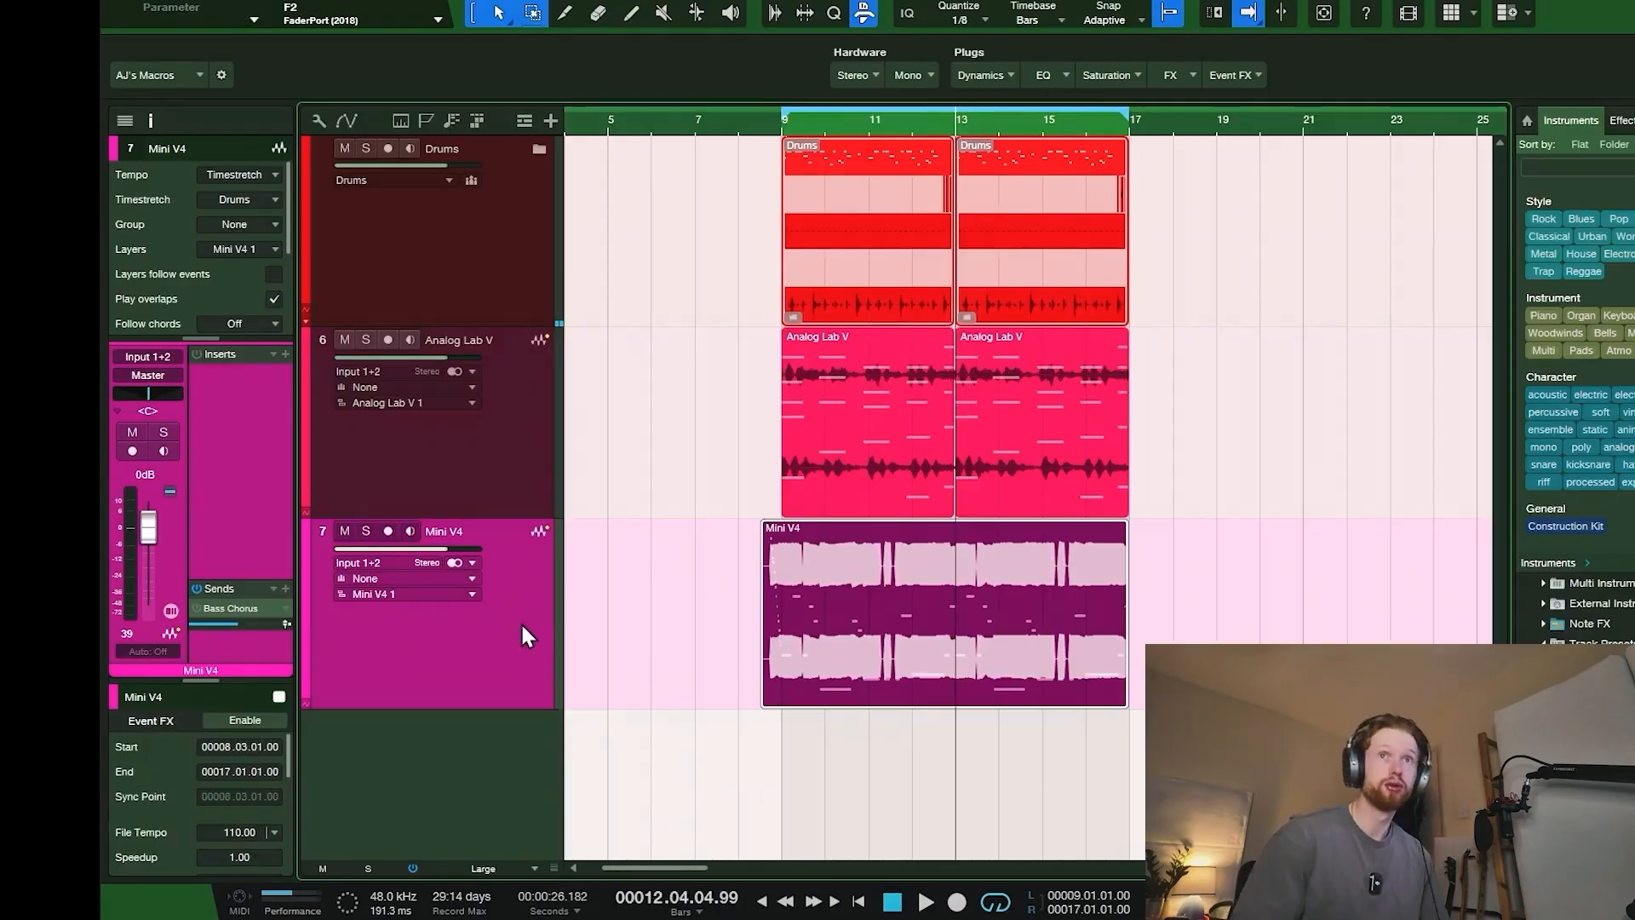
# Step: Add the Wider plug-in to the Mini V4 track and toggle its power to compare the effect
pyautogui.click(284, 353)
pyautogui.write('wid')
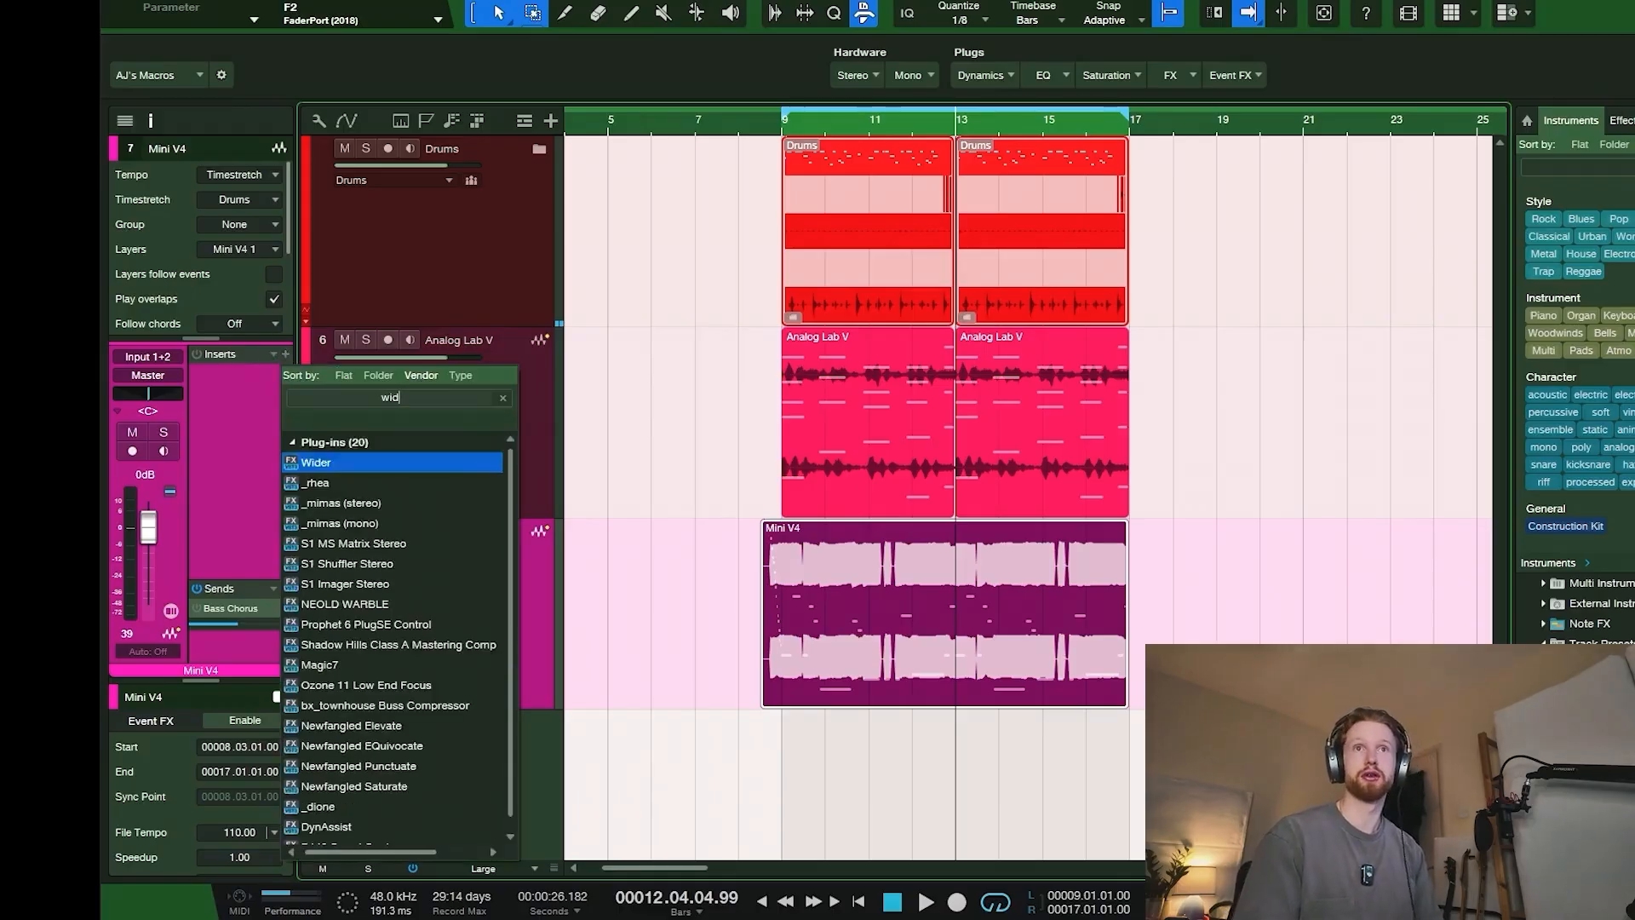
pyautogui.press('Return')
pyautogui.moveTo(493, 102); pyautogui.dragTo(1010, 412)
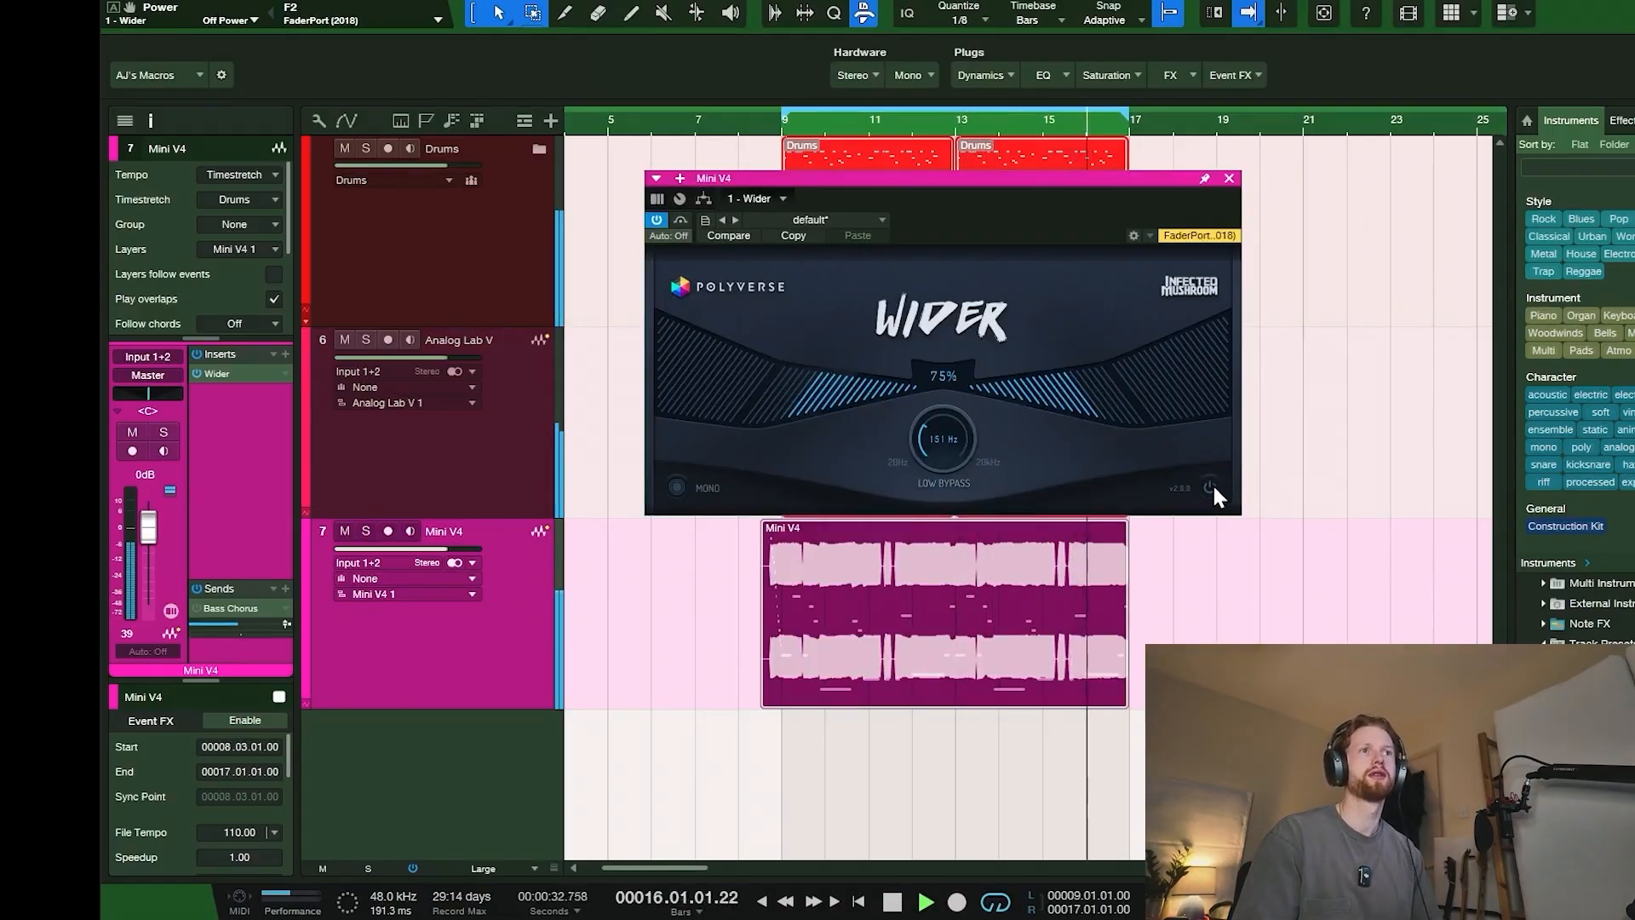
pyautogui.click(1210, 484)
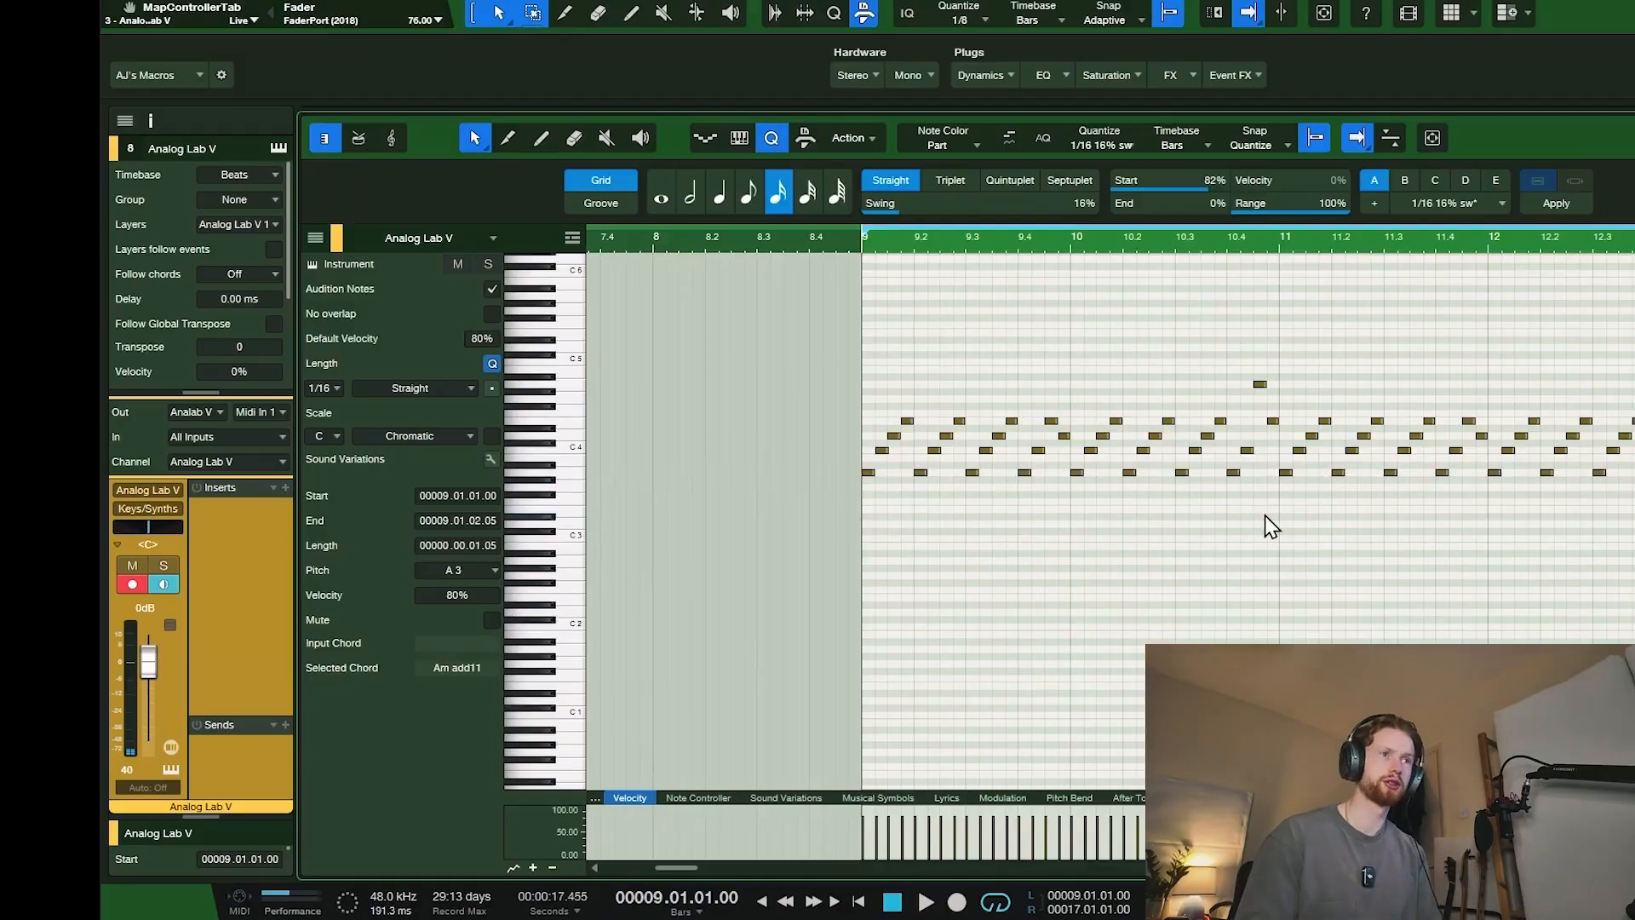
# Step: Humanize the selected Analog Lab V arpeggio notes in the piano roll and inspect their timing up close
pyautogui.press('h')
pyautogui.press('Return')
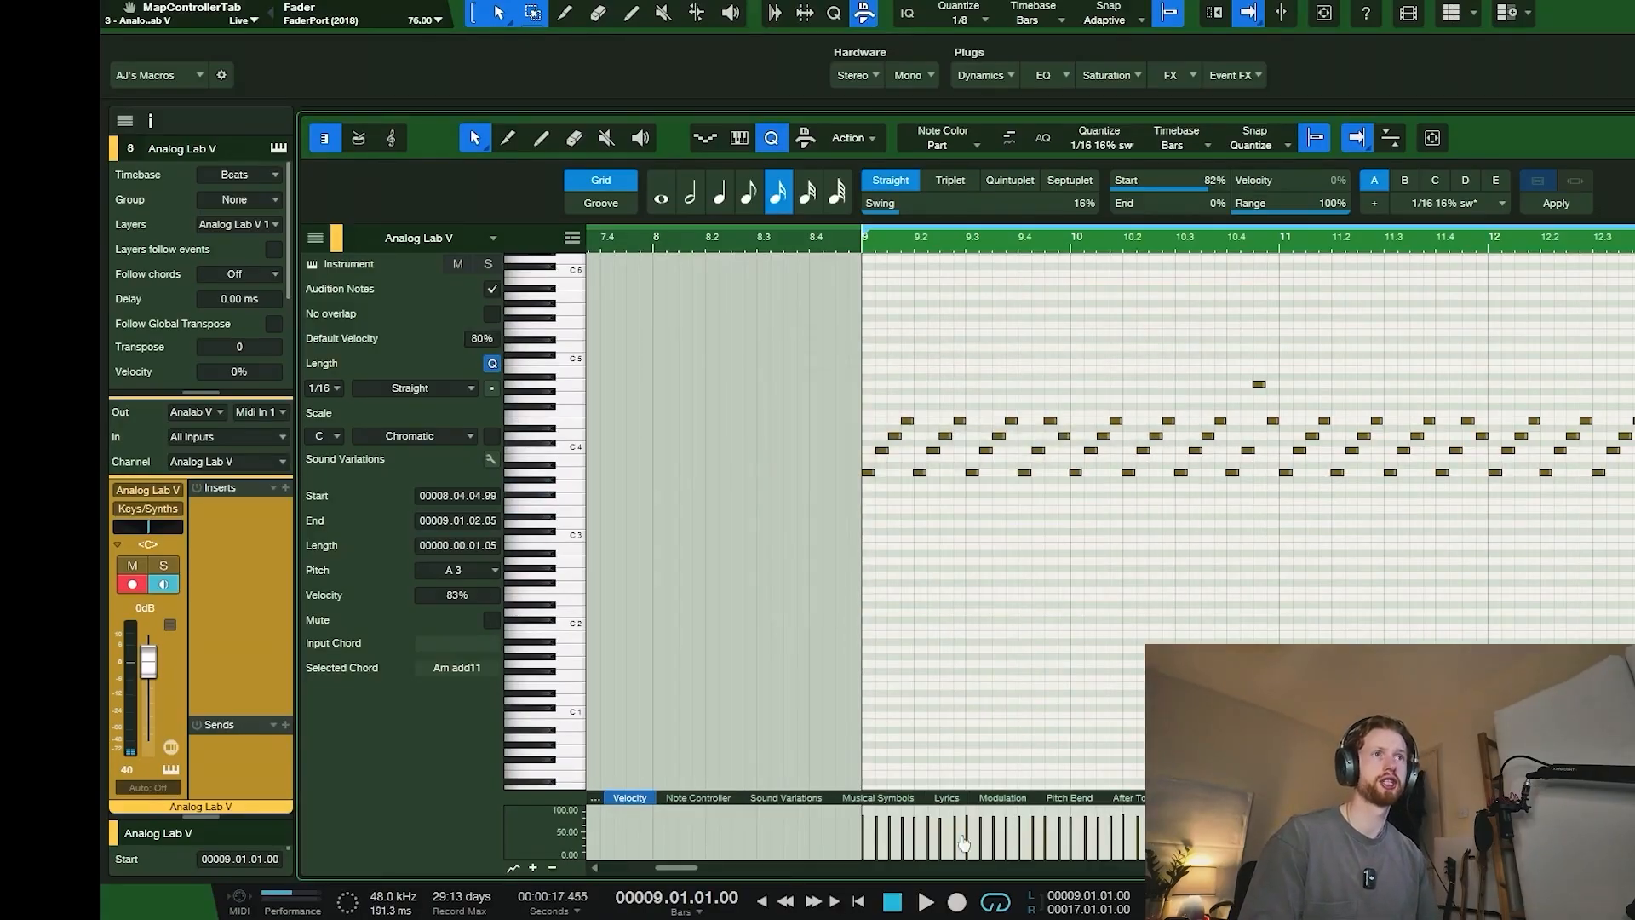
pyautogui.scroll(5, 966, 496)
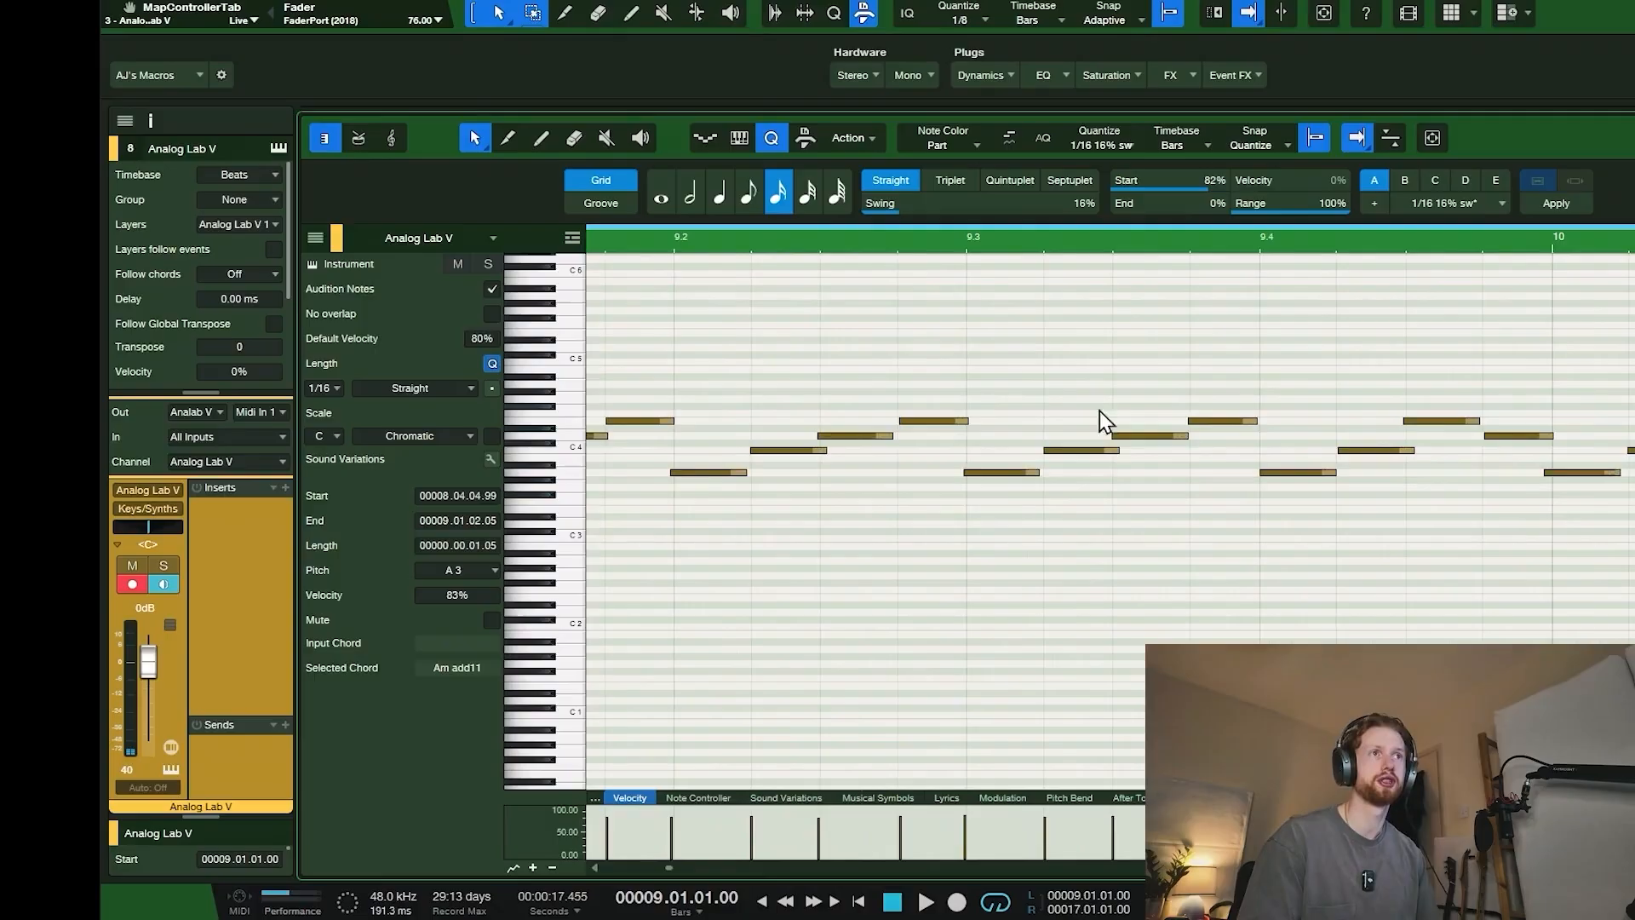
pyautogui.scroll(5, 1106, 417)
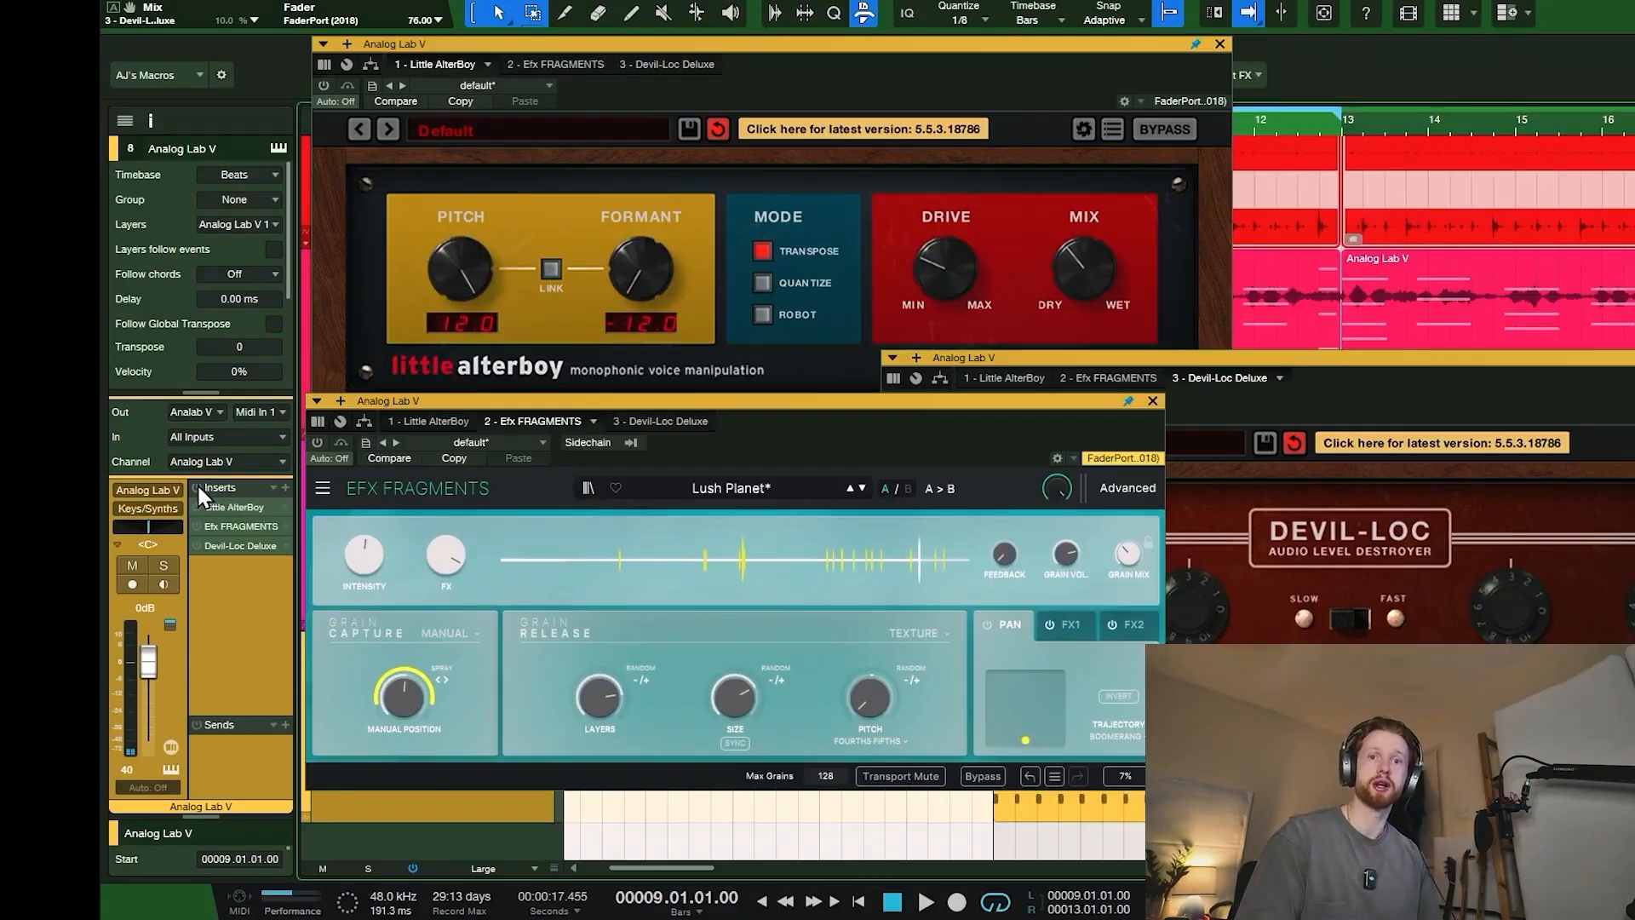
# Step: Play the arpeggio and enable all inserts on the Analog Lab V channel
pyautogui.press('space')
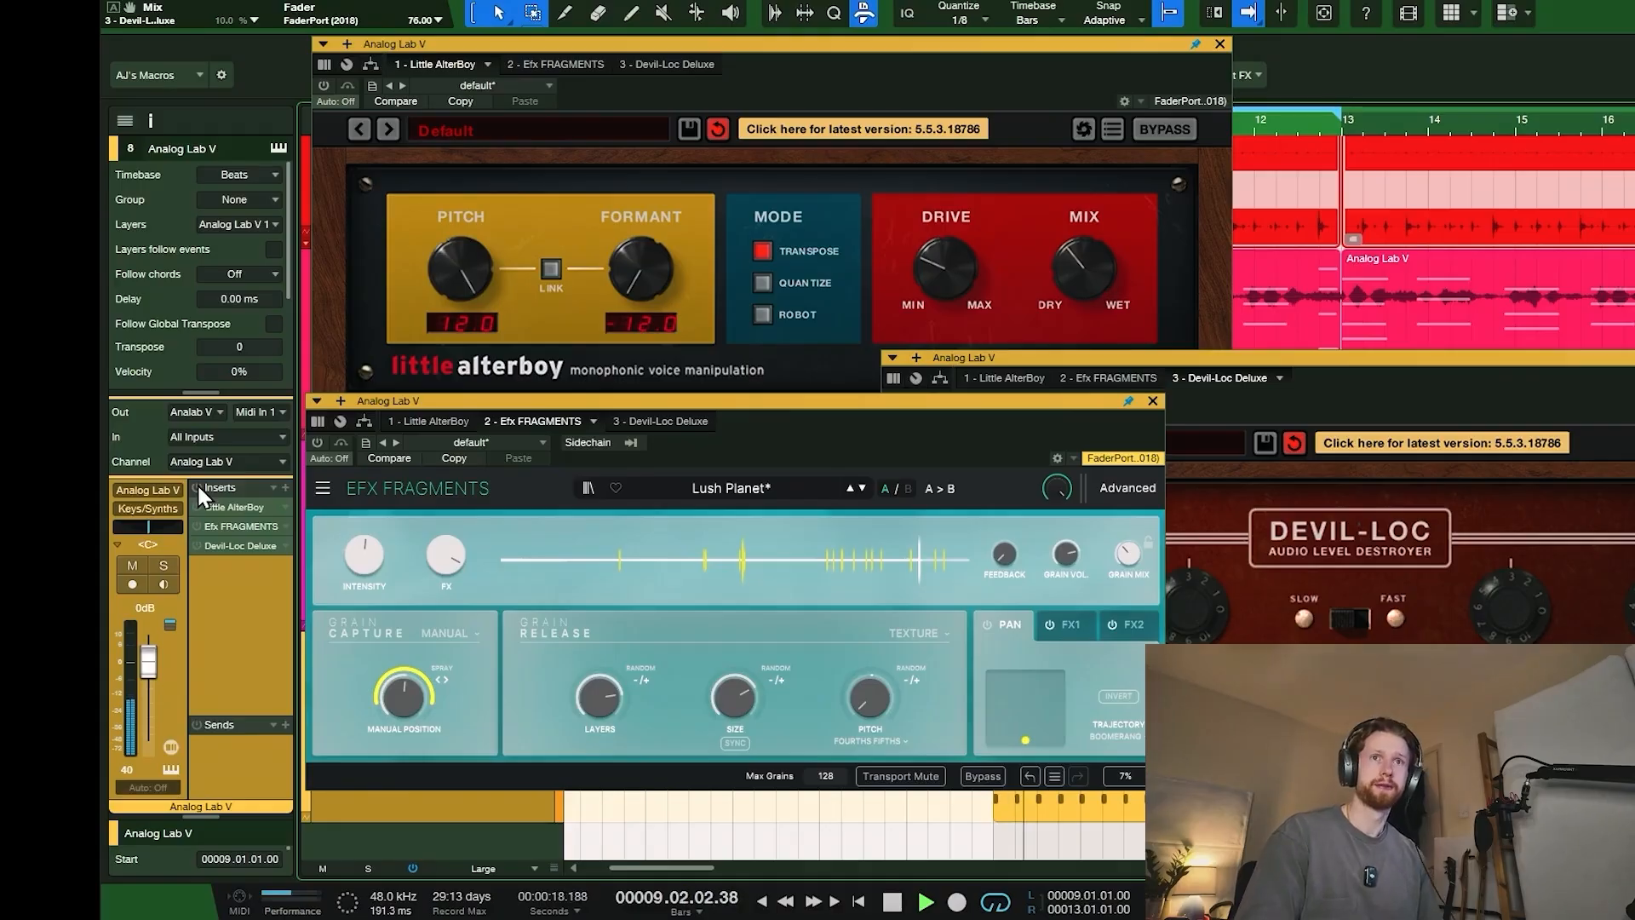
pyautogui.click(197, 487)
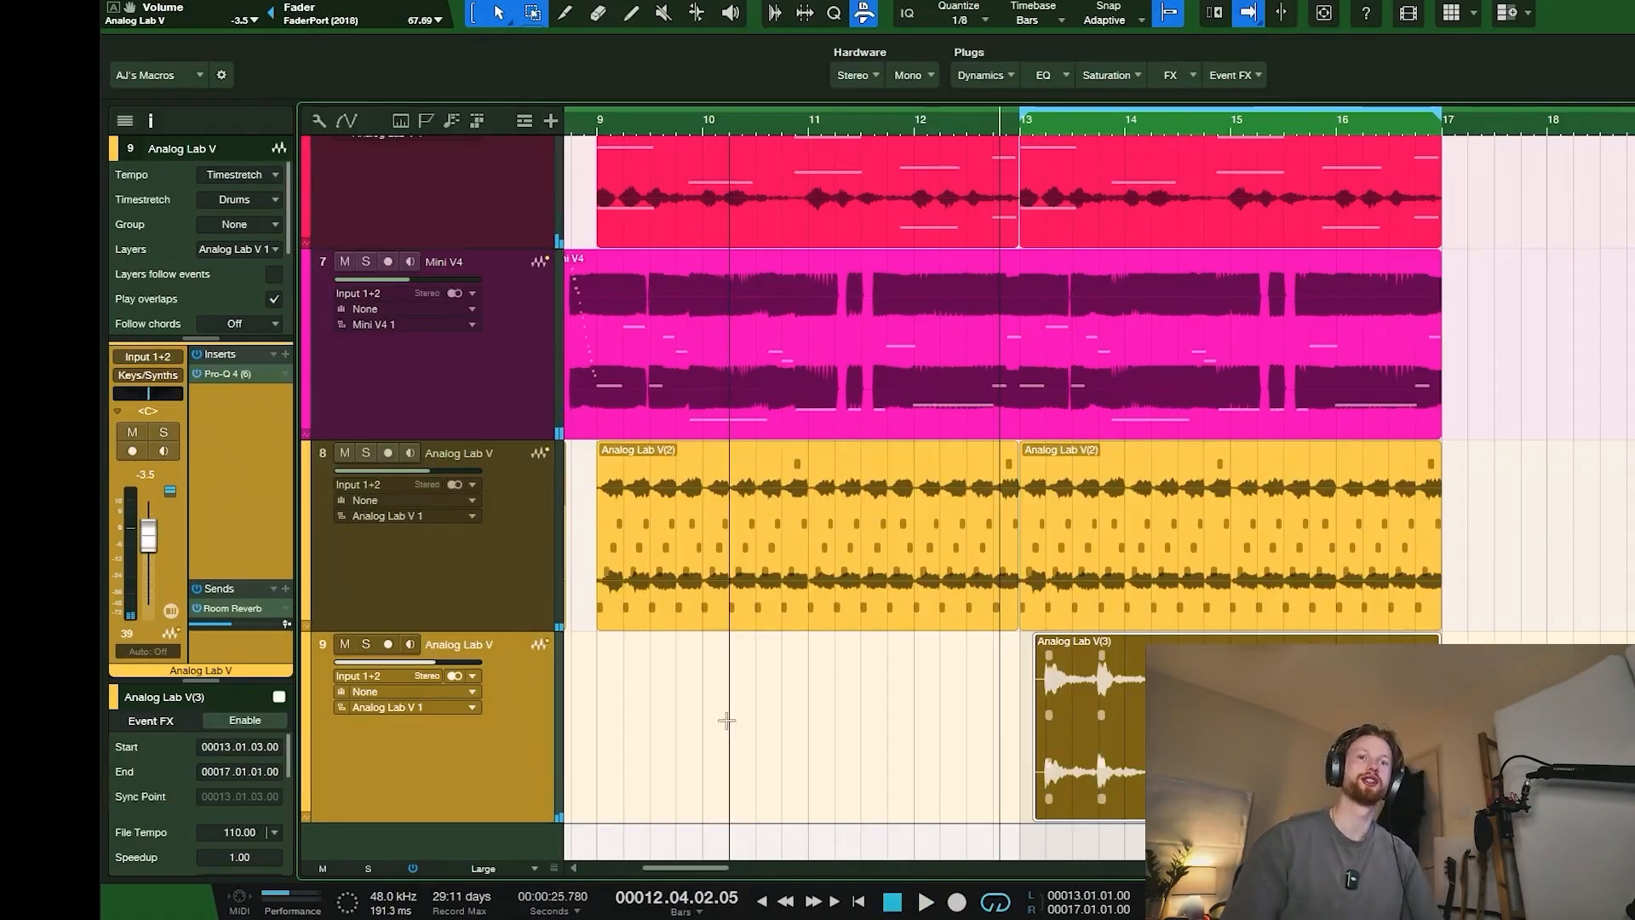
# Step: Audition the Analog Lab V part on track 9 soloed from bar 13, then unsolo it to hear the full mix
pyautogui.click(375, 651)
pyautogui.click(1026, 139)
pyautogui.press('space')
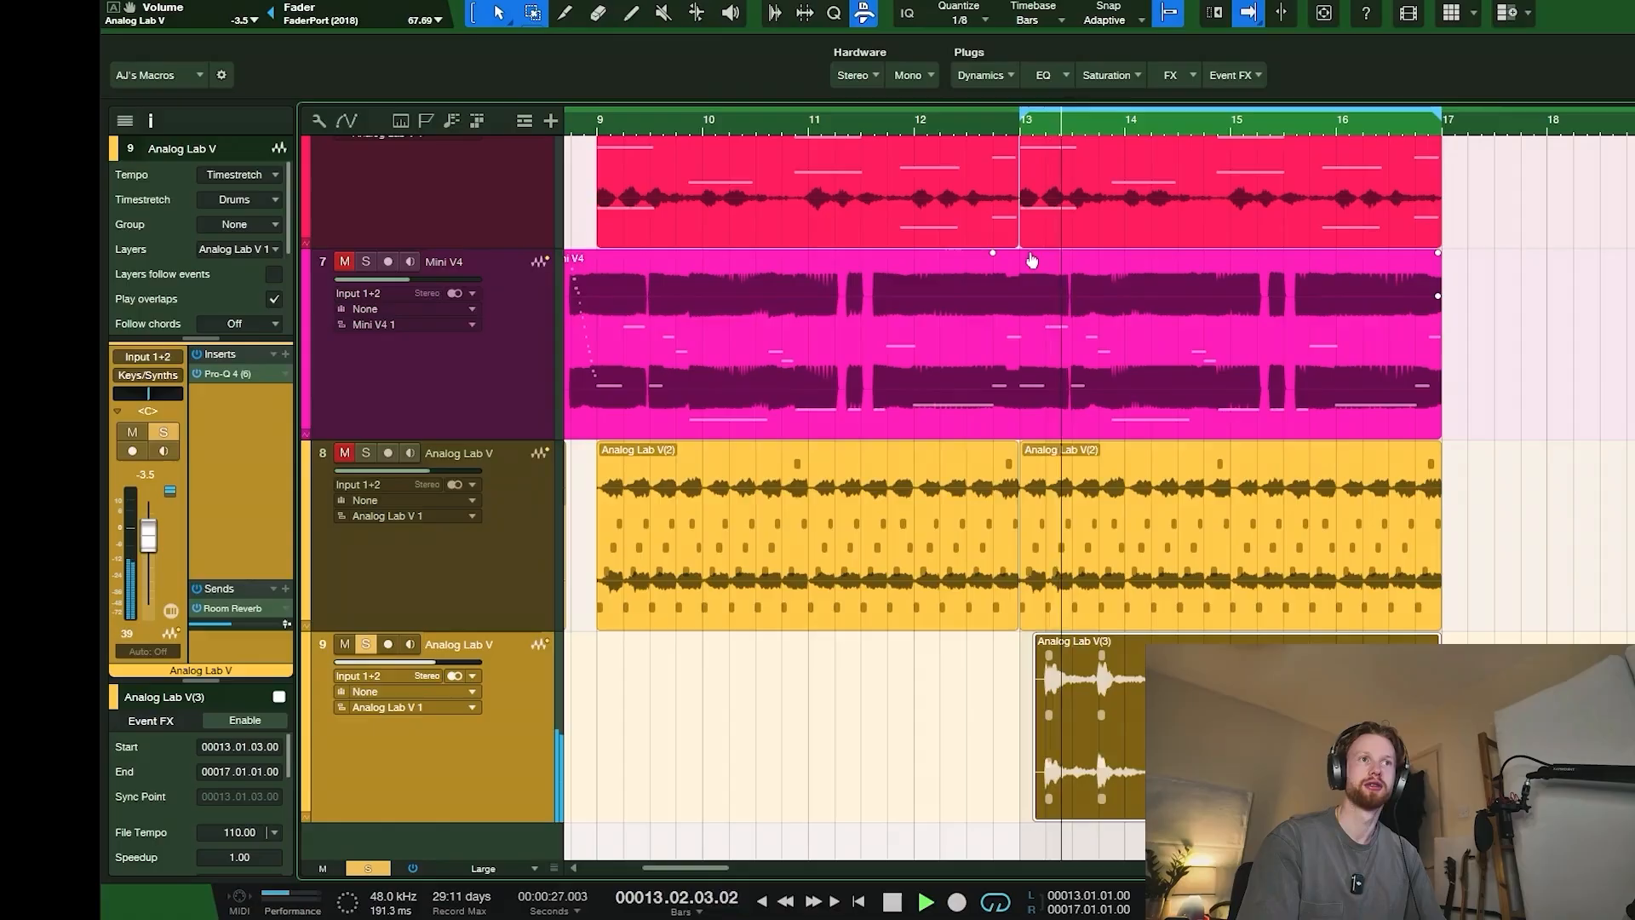
pyautogui.click(365, 649)
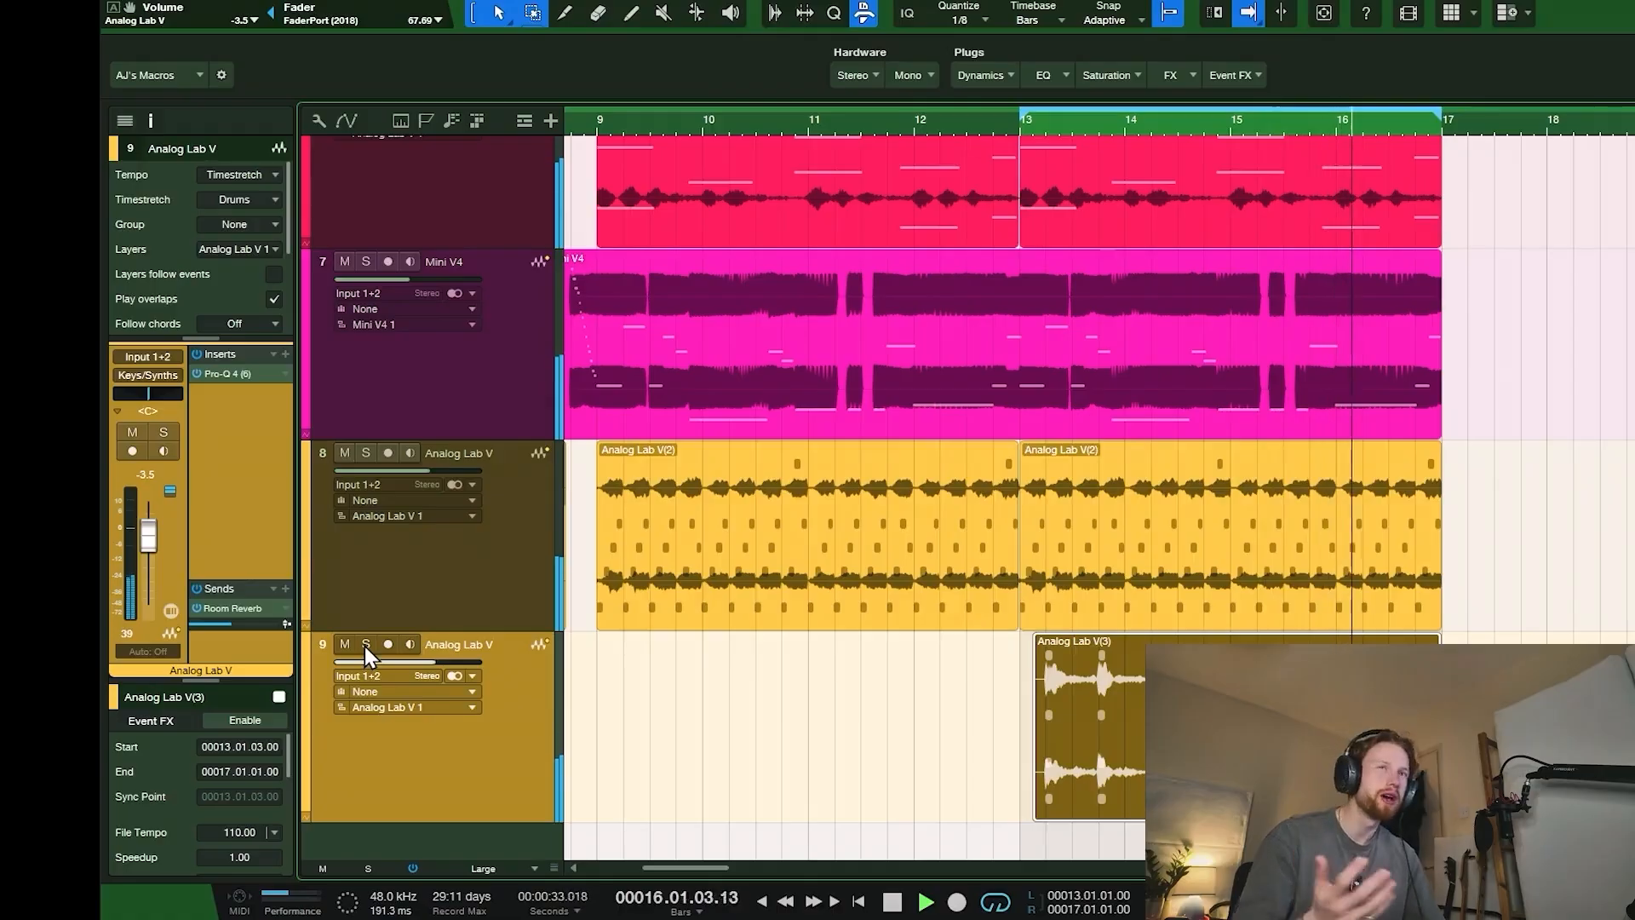
pyautogui.press('space')
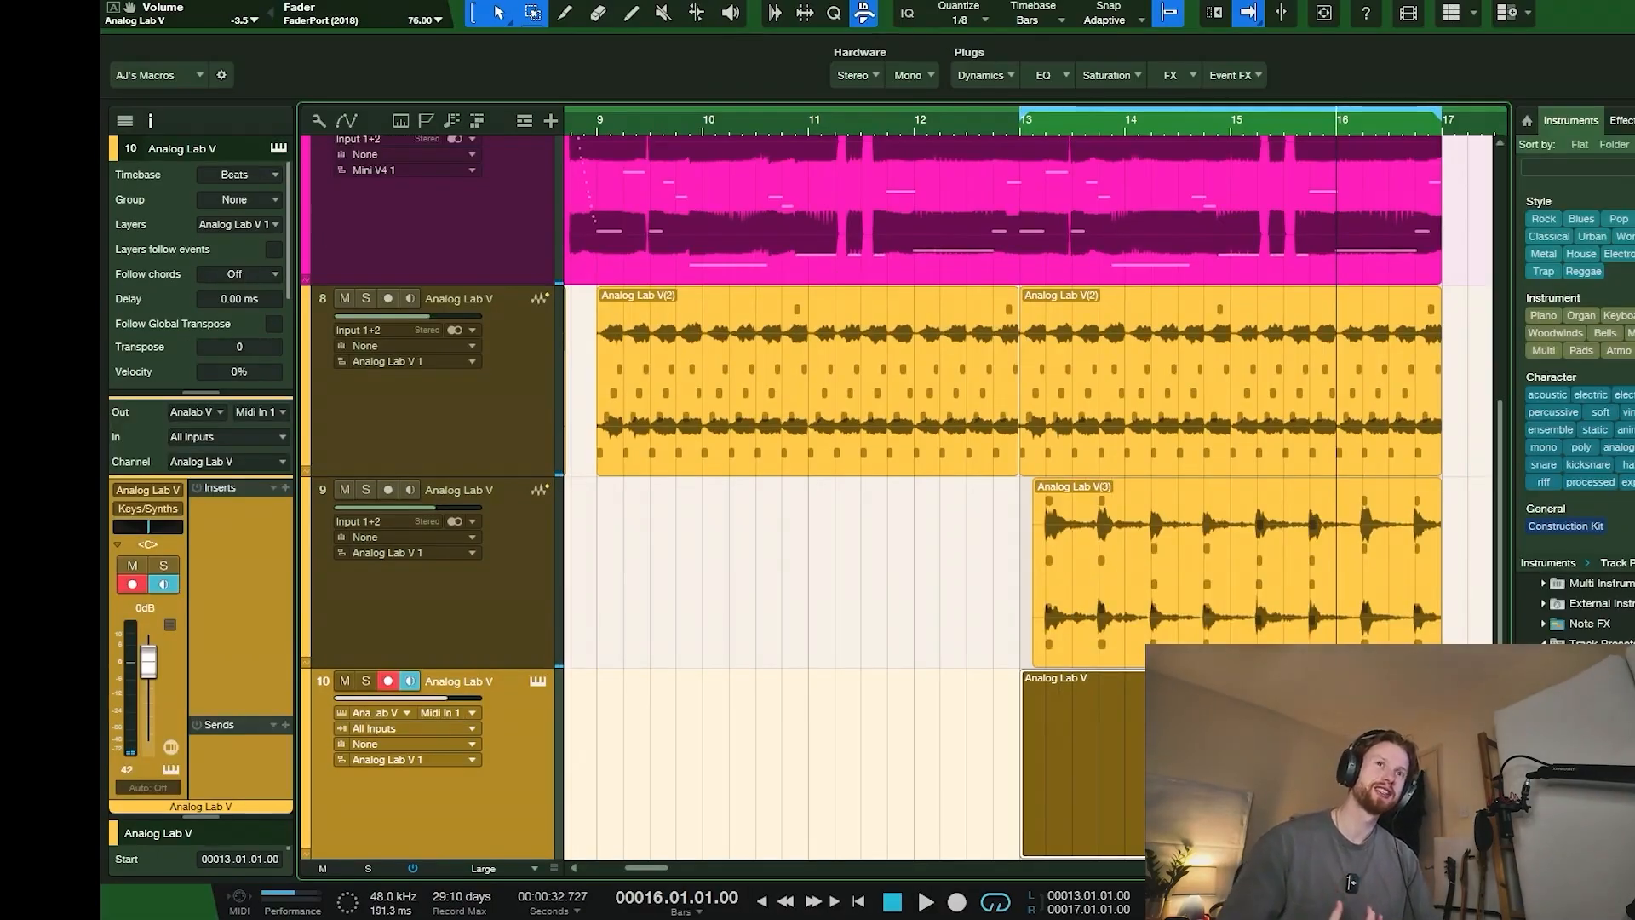
# Step: Audition the Analog Lab V notes on track 10, unsolo the track to hear the full mix, and close the note editor
pyautogui.click(540, 684)
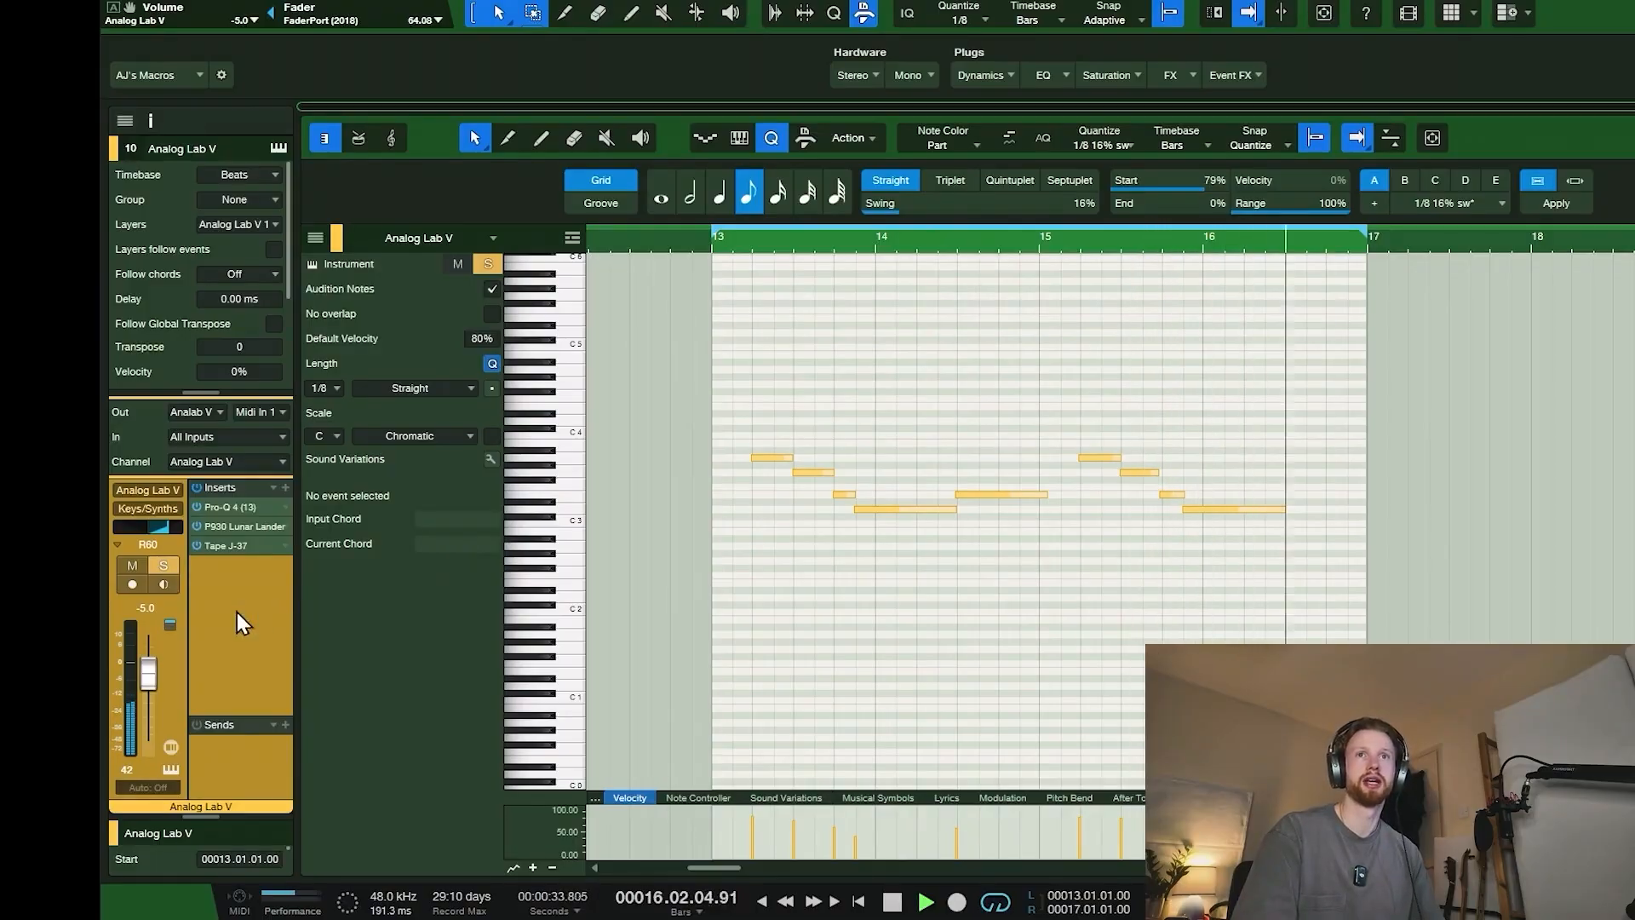
pyautogui.click(169, 566)
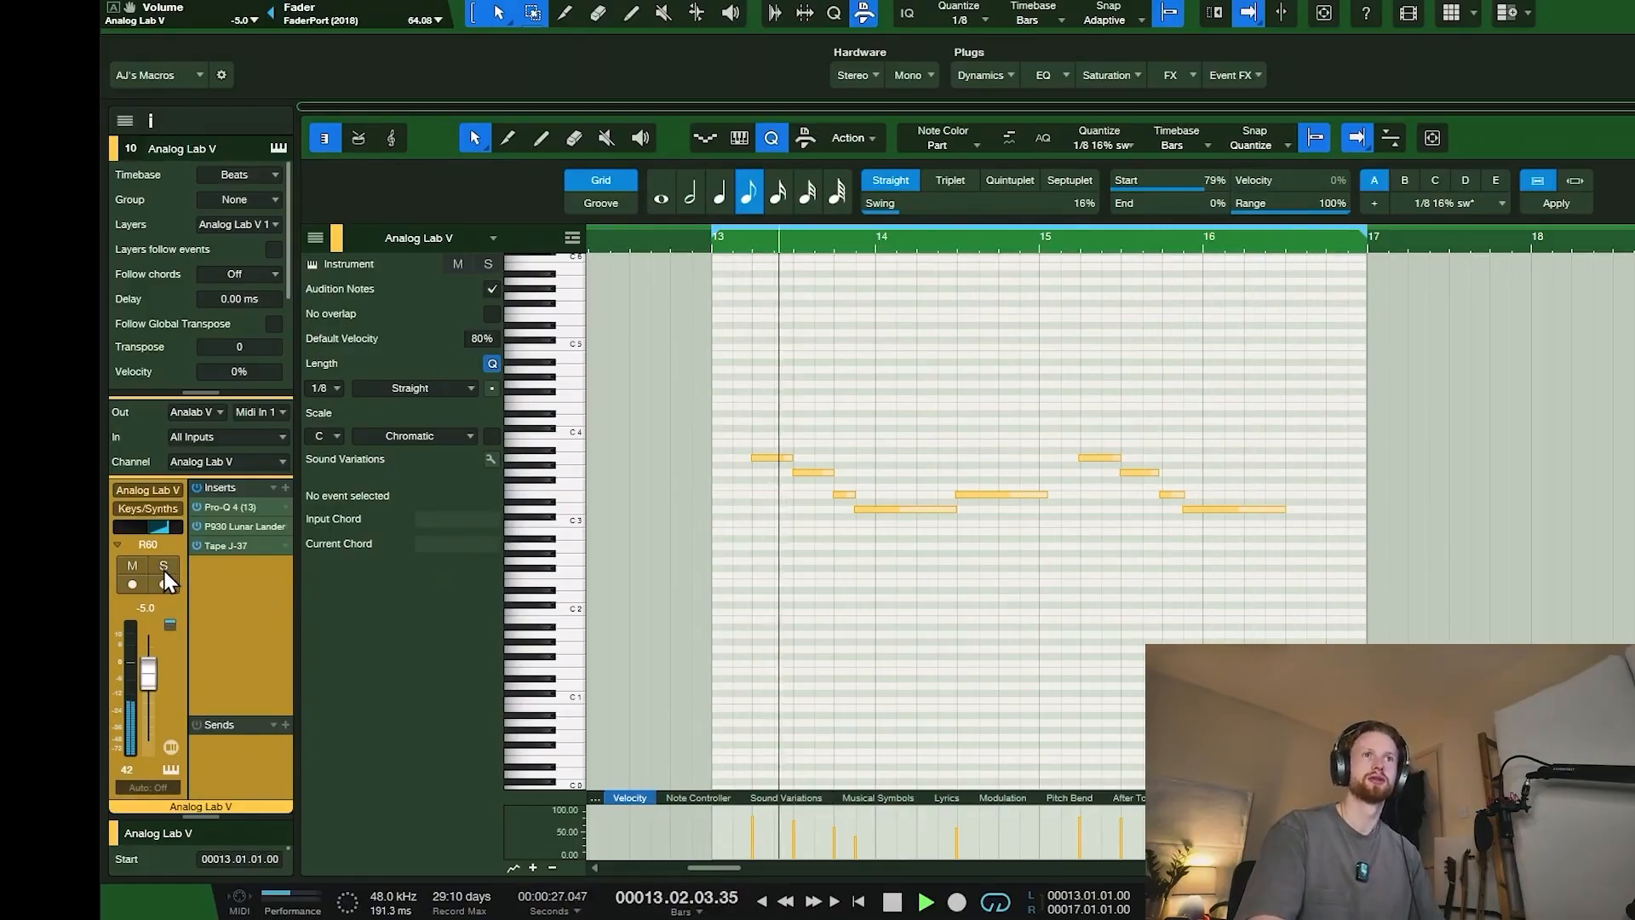
pyautogui.press('F2')
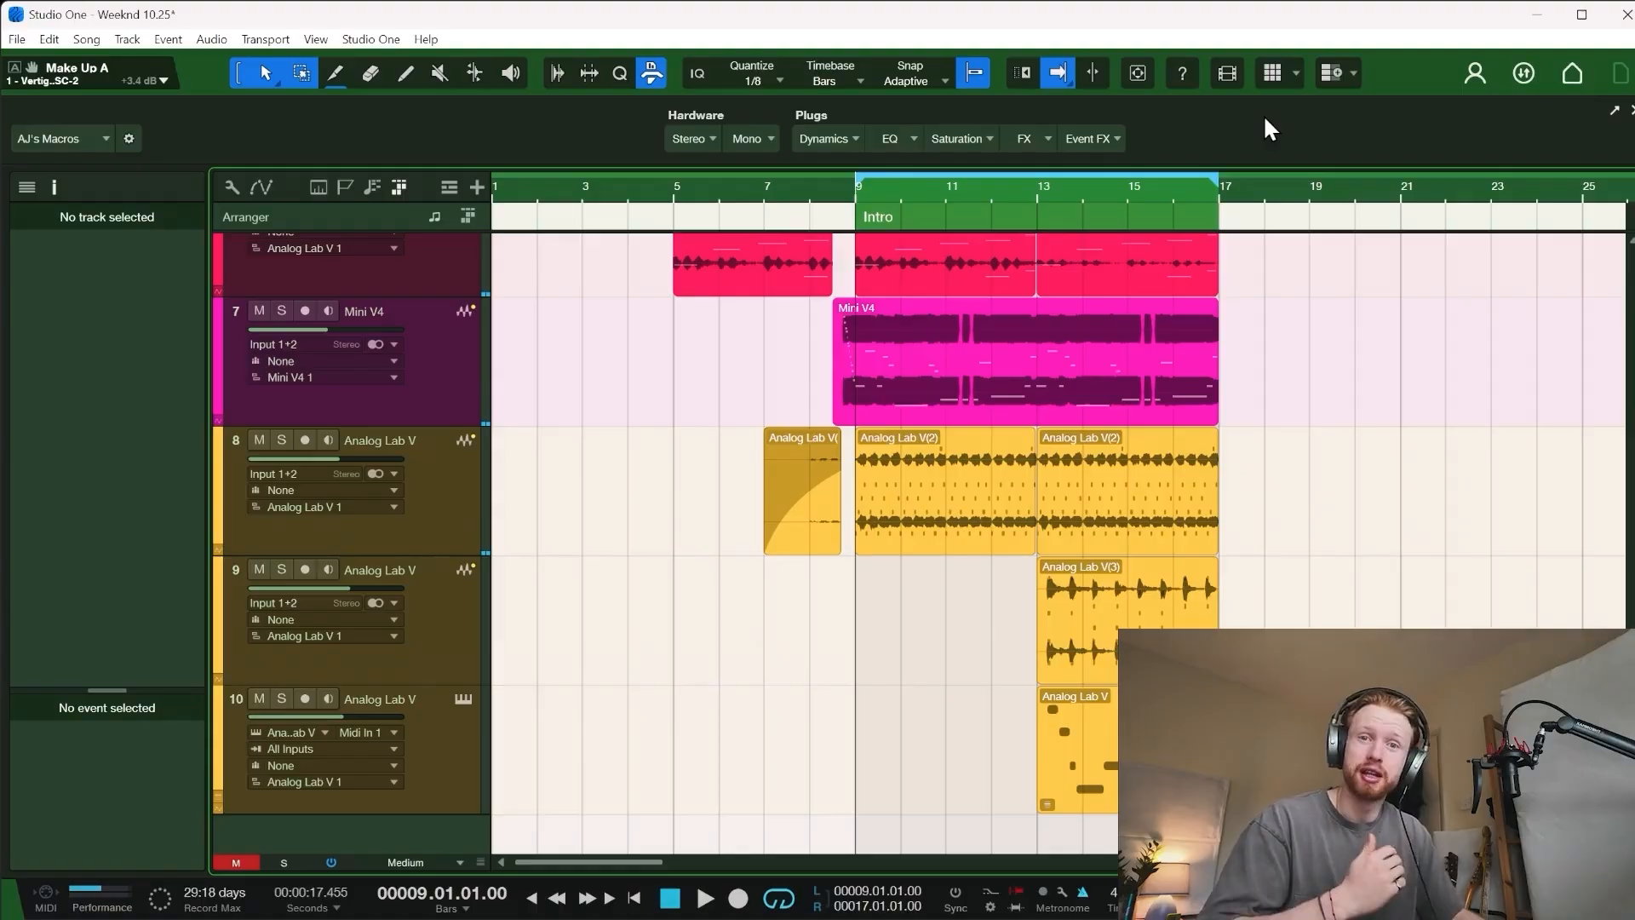
# Step: Play the Intro section from bar 9 to review the mix, and stop playback
pyautogui.press('space')
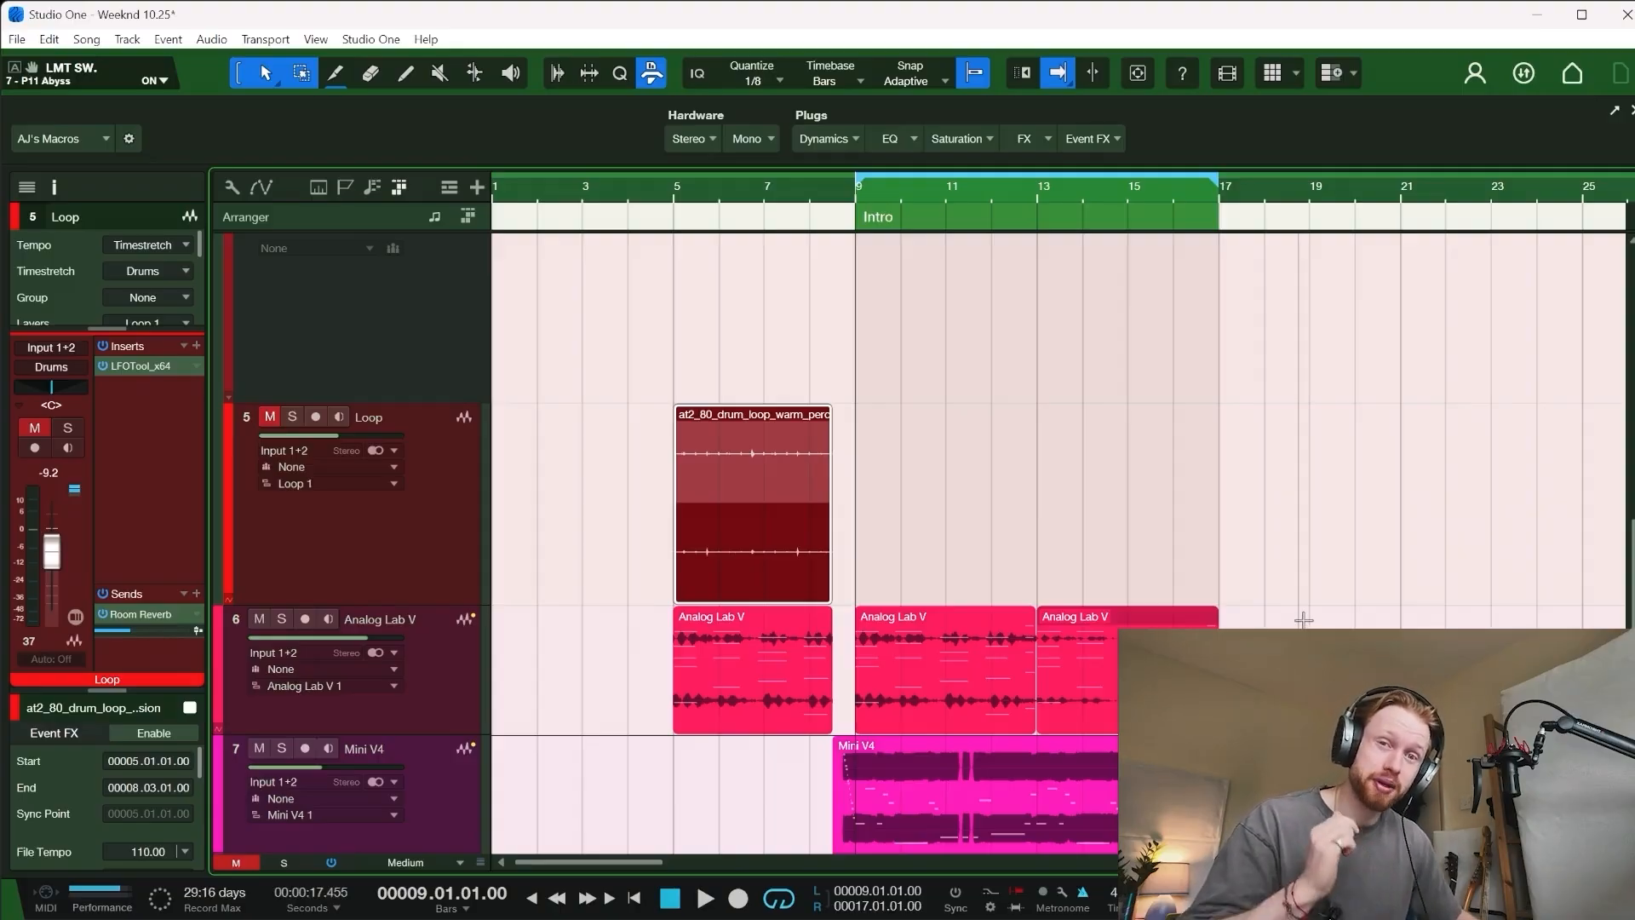
pyautogui.press('space')
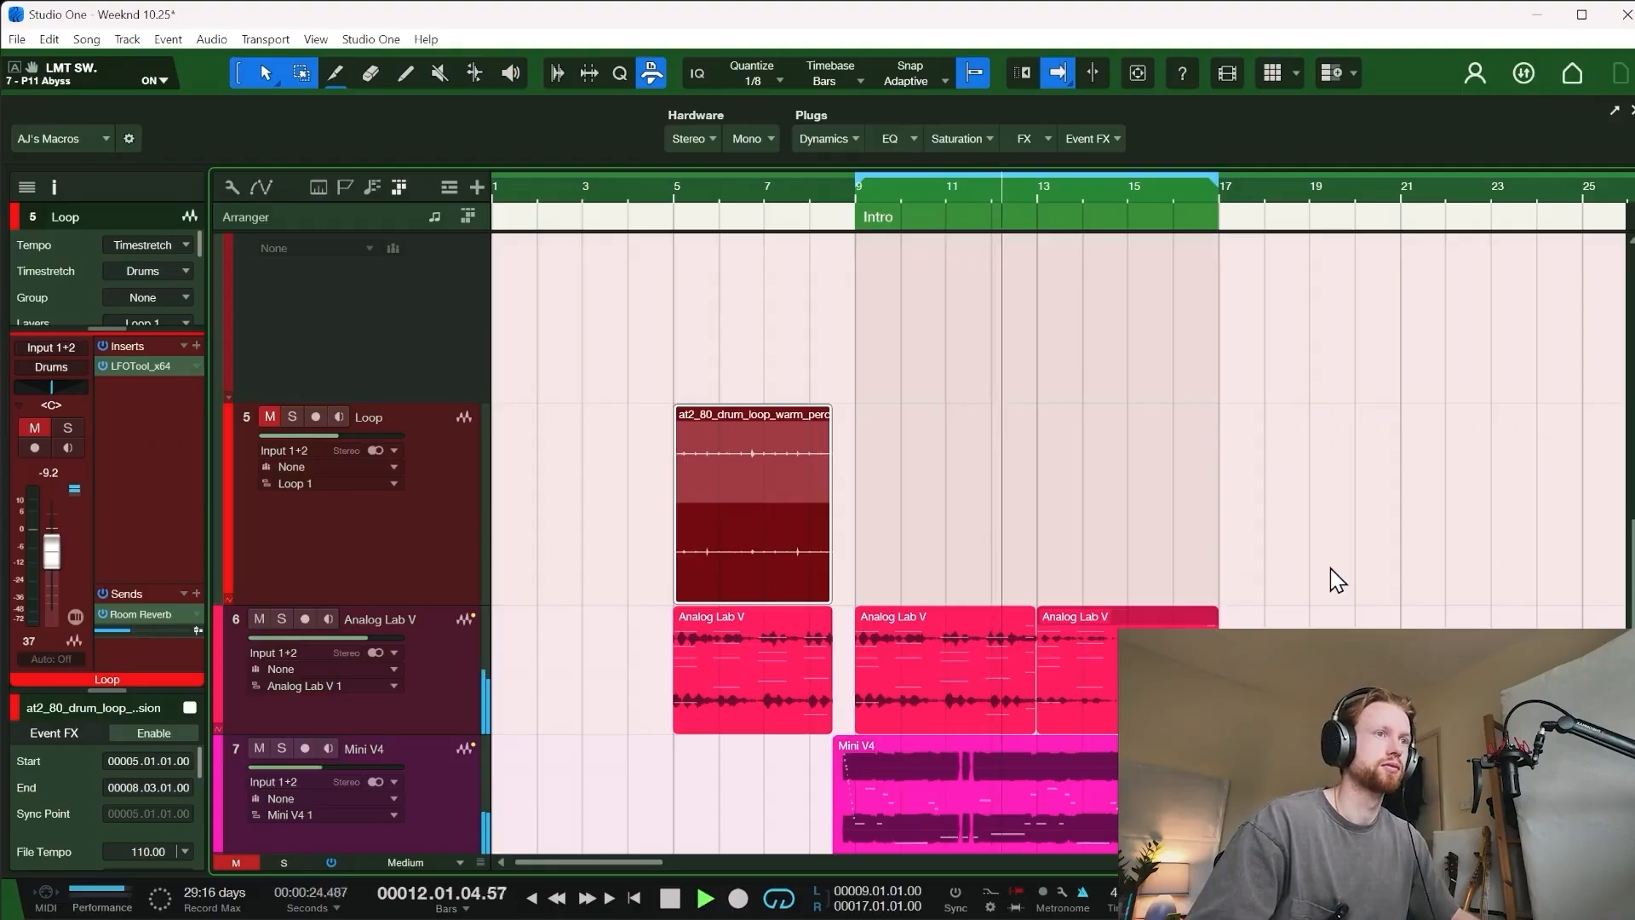
pyautogui.press('space')
# Step: Show the mixer and compare the Vertigo VSC-2 compressor on the master bypassed and active while playing the Intro from bar 9
pyautogui.press('F3')
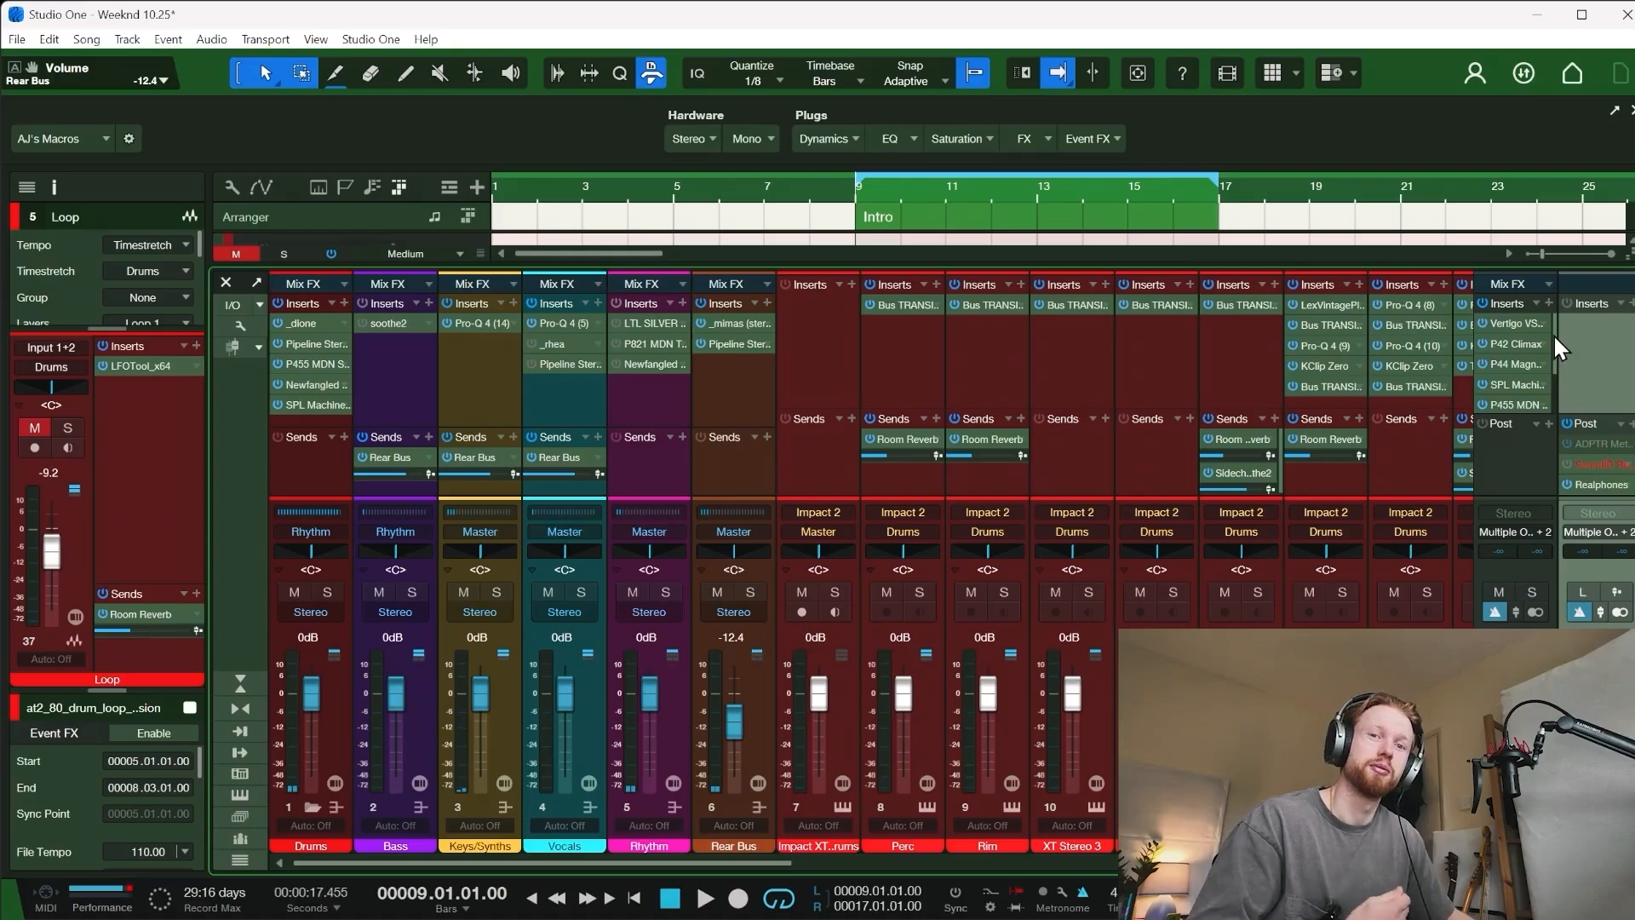
pyautogui.press('space')
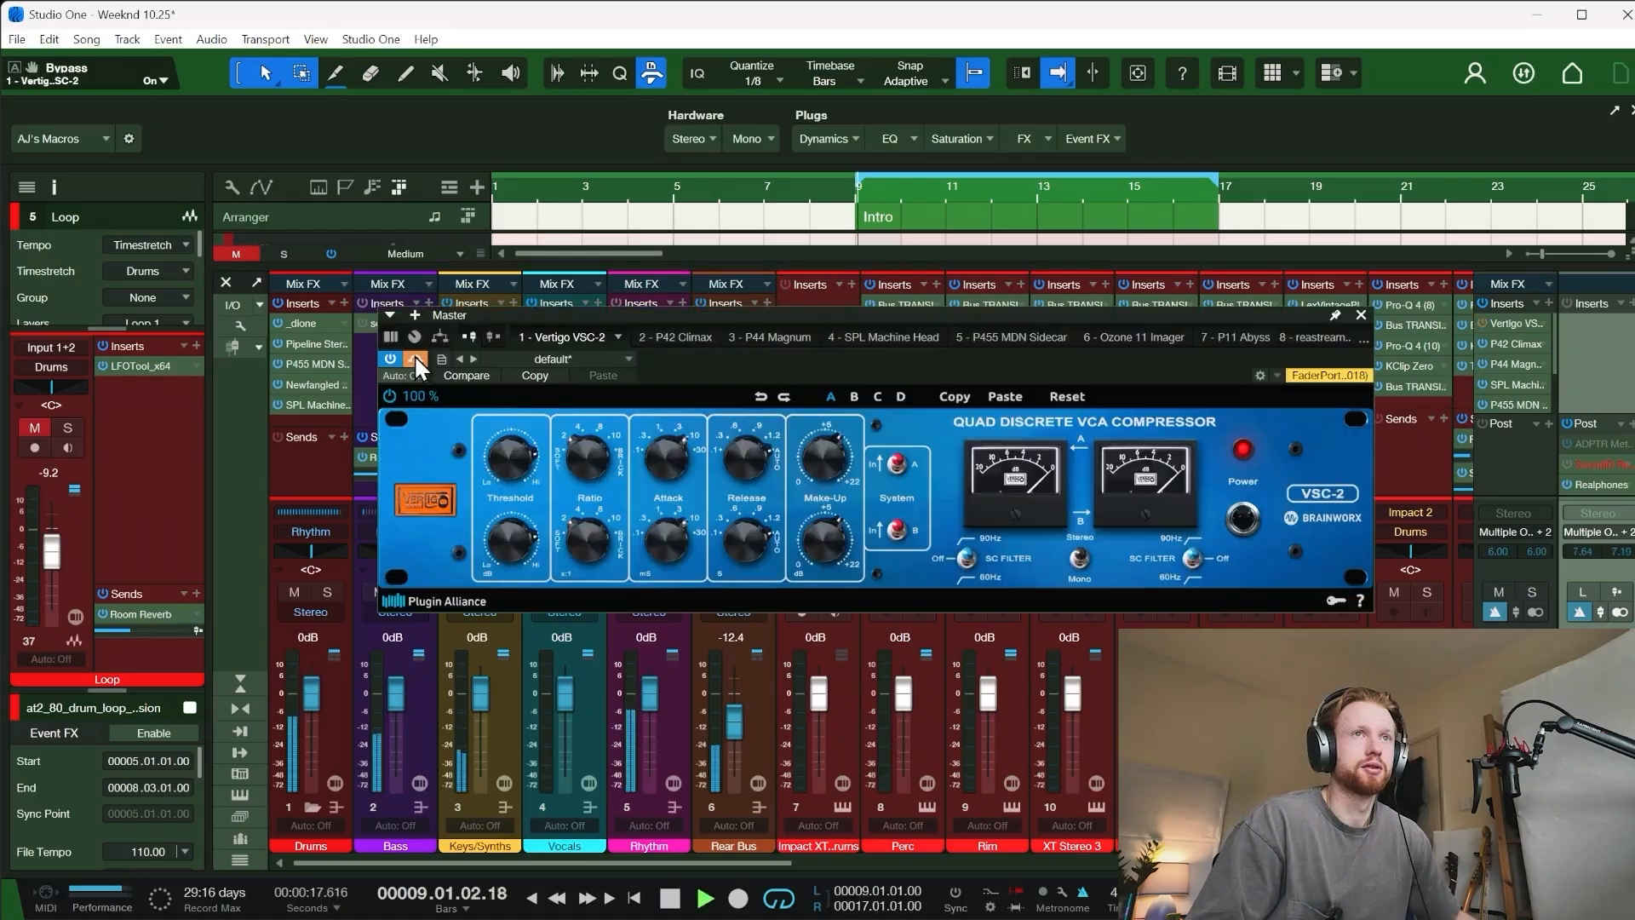
pyautogui.click(414, 354)
pyautogui.press('space')
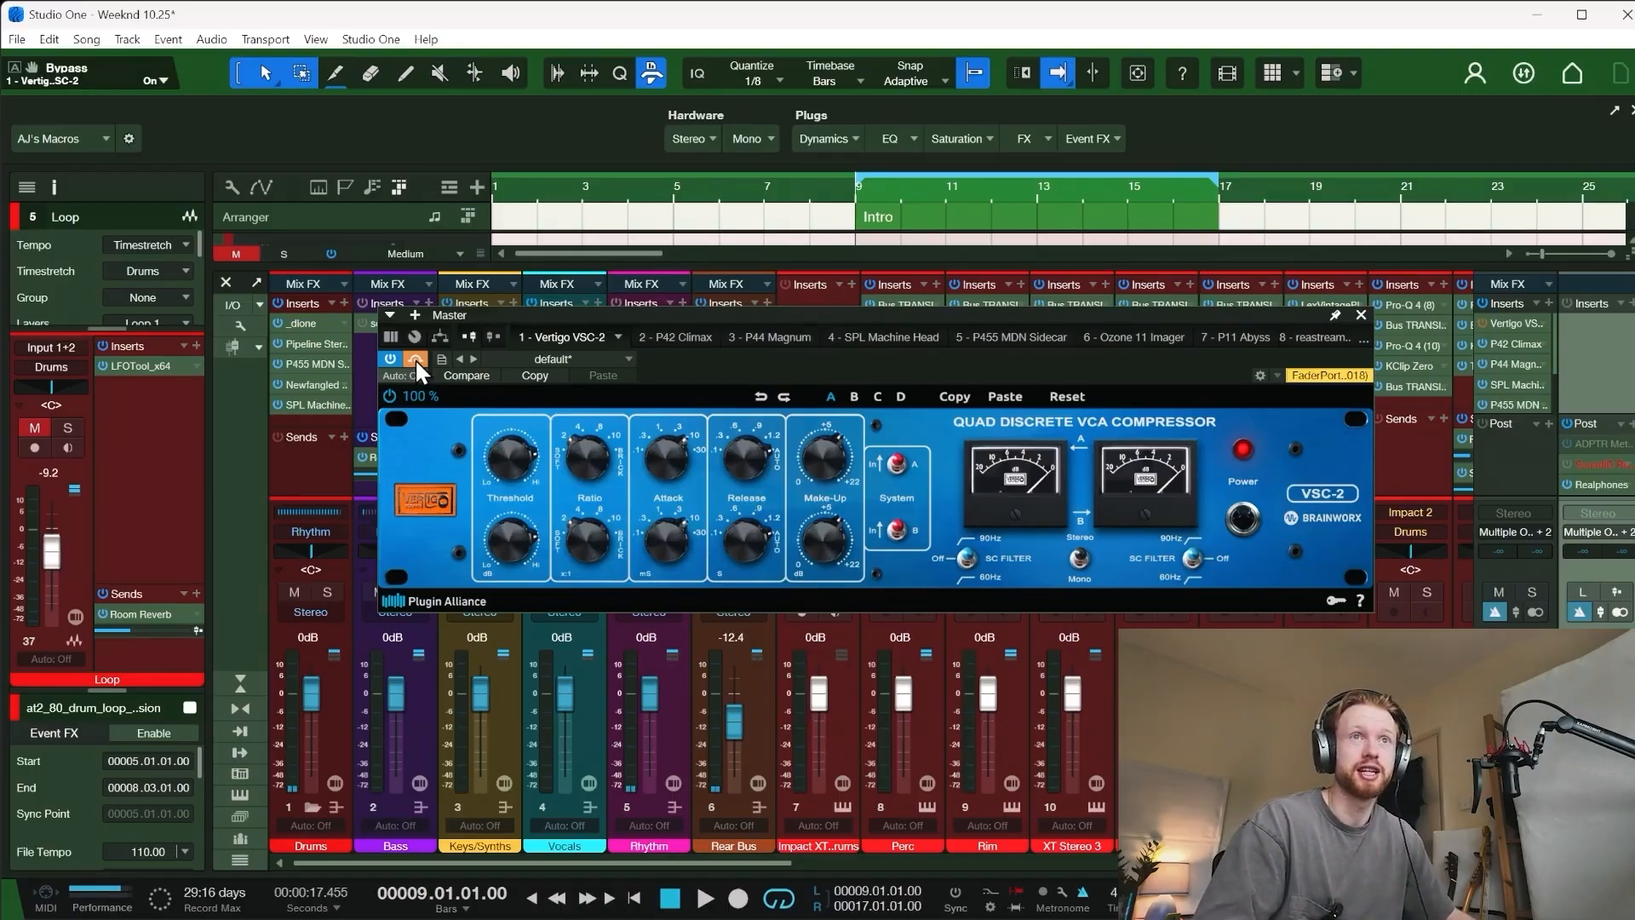
pyautogui.press('space')
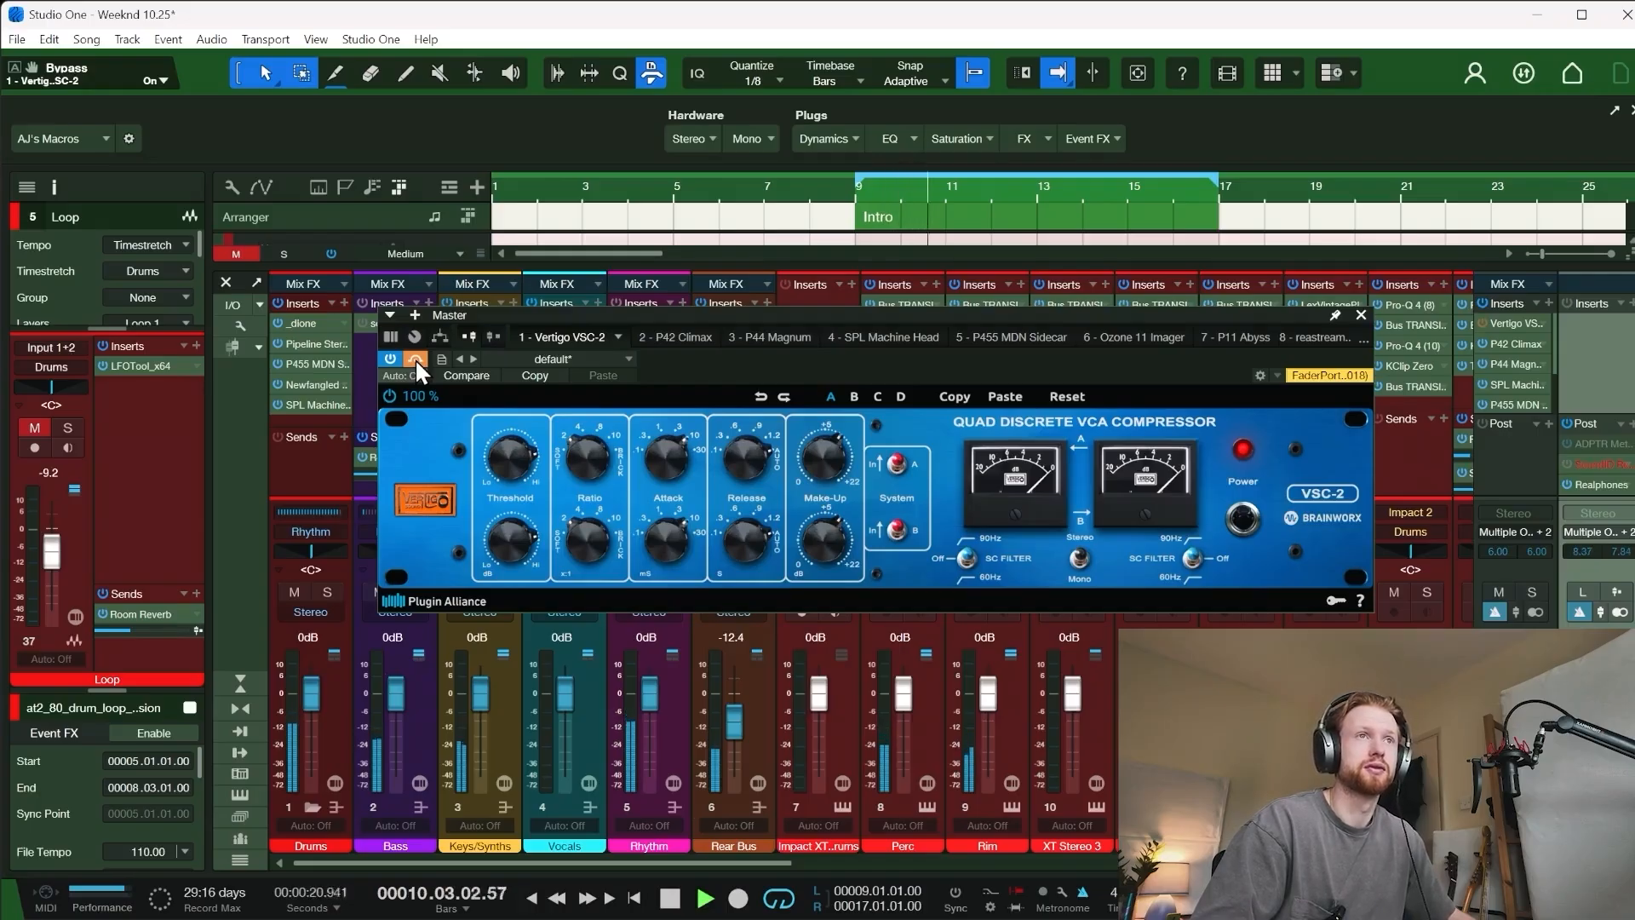
pyautogui.click(416, 357)
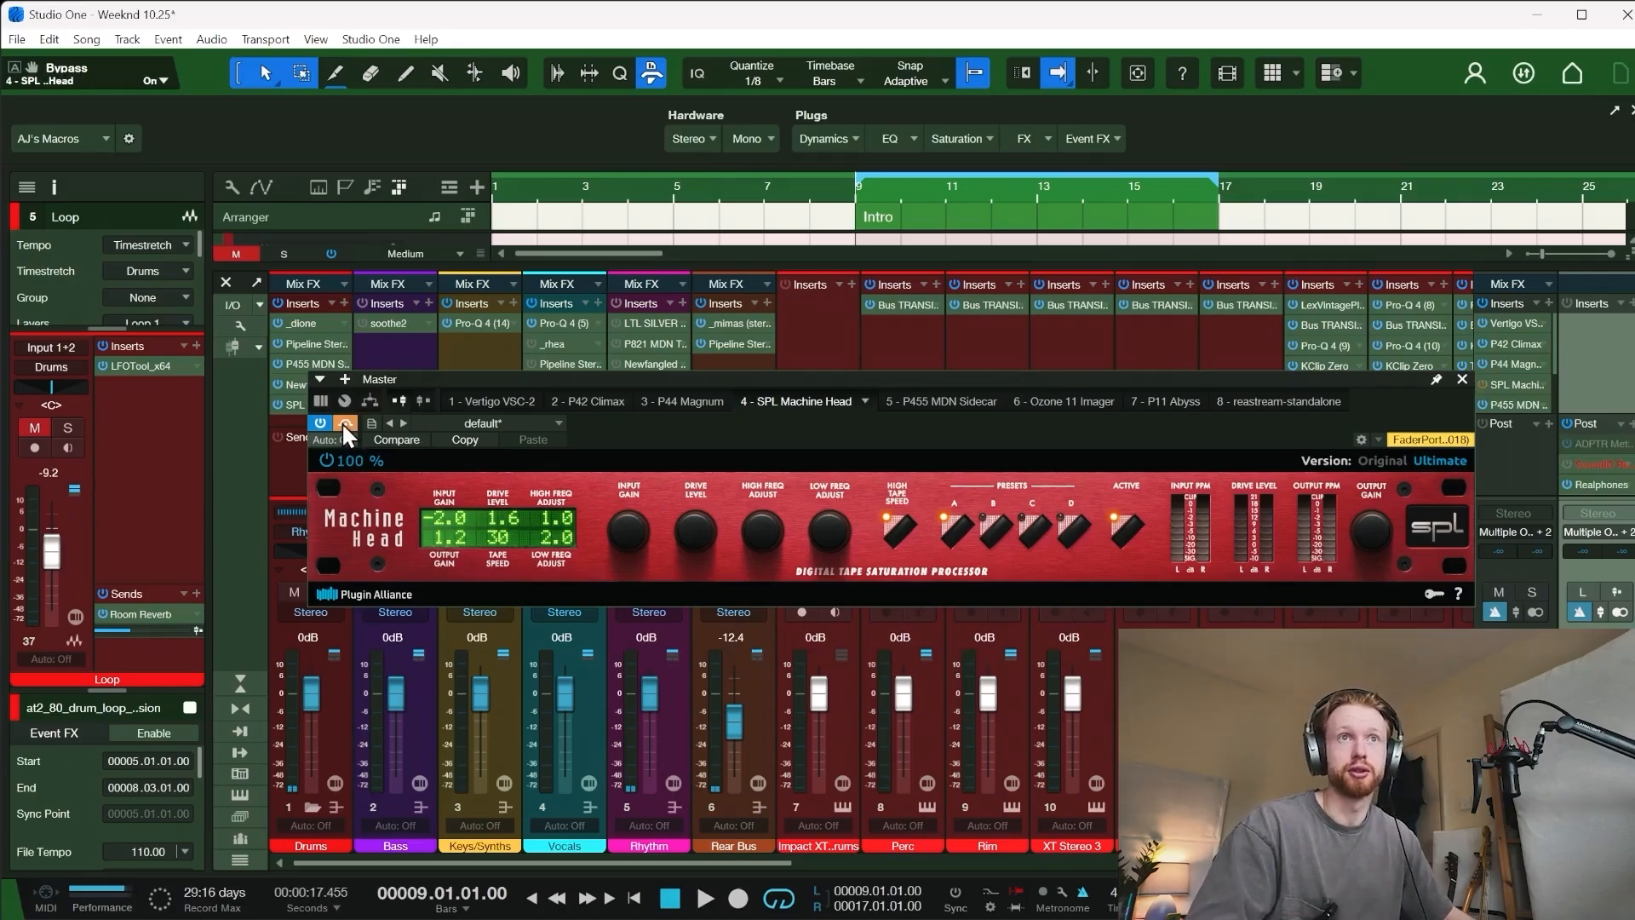
# Step: Play the Intro with the master's SPL Machine Head bypassed, switch its bypass off to hear the saturation, and stop playback
pyautogui.press('space')
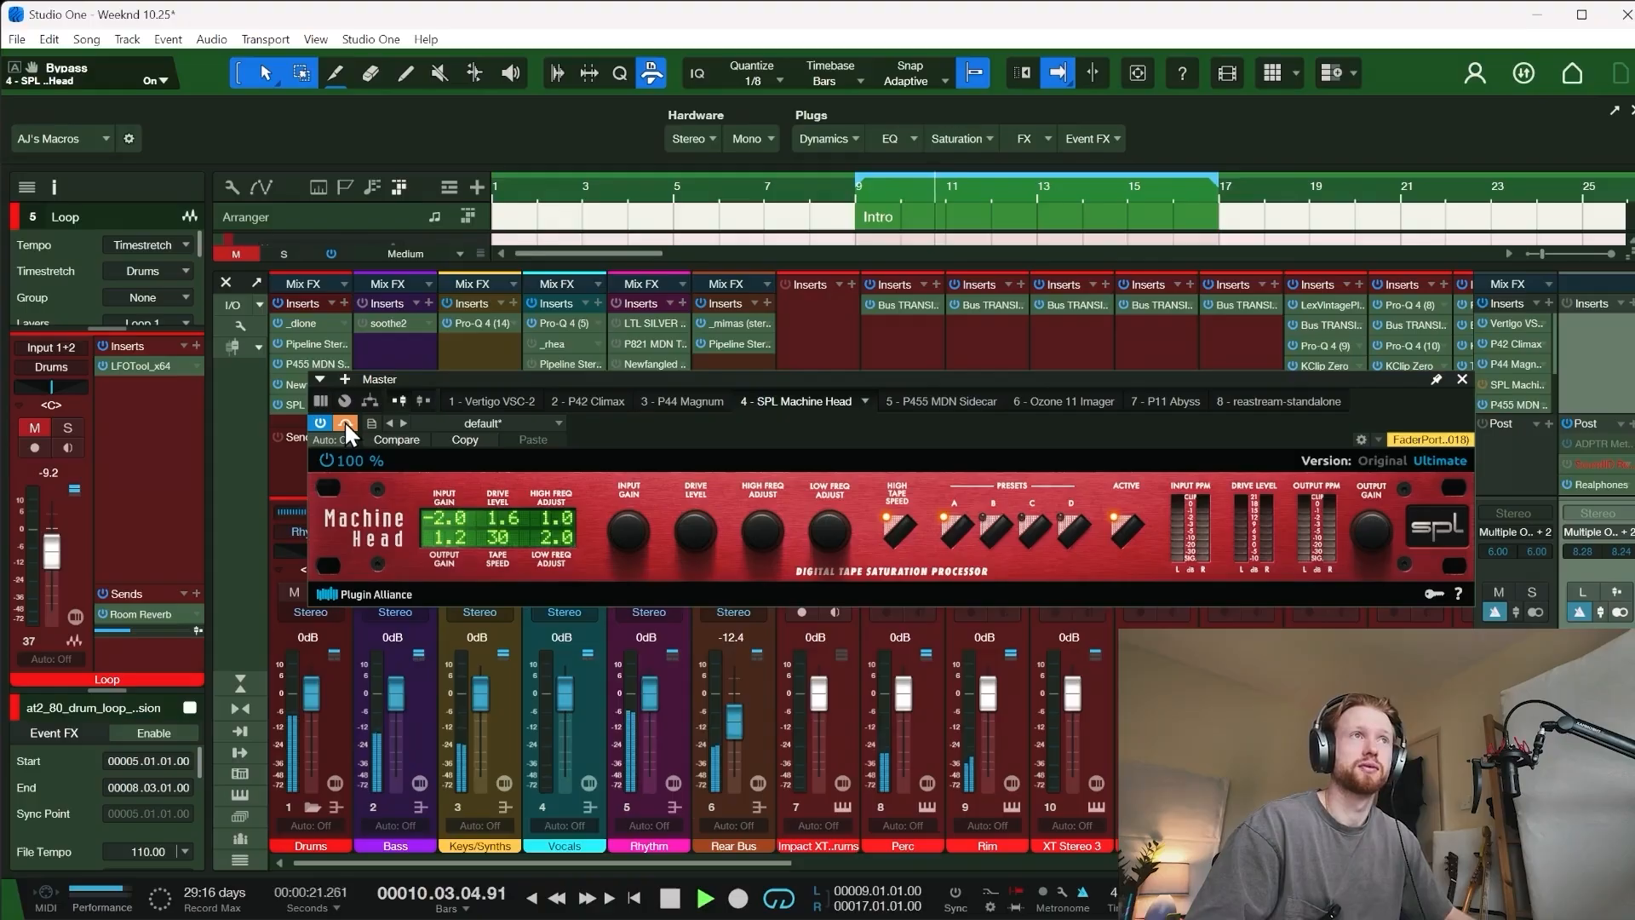
pyautogui.click(344, 422)
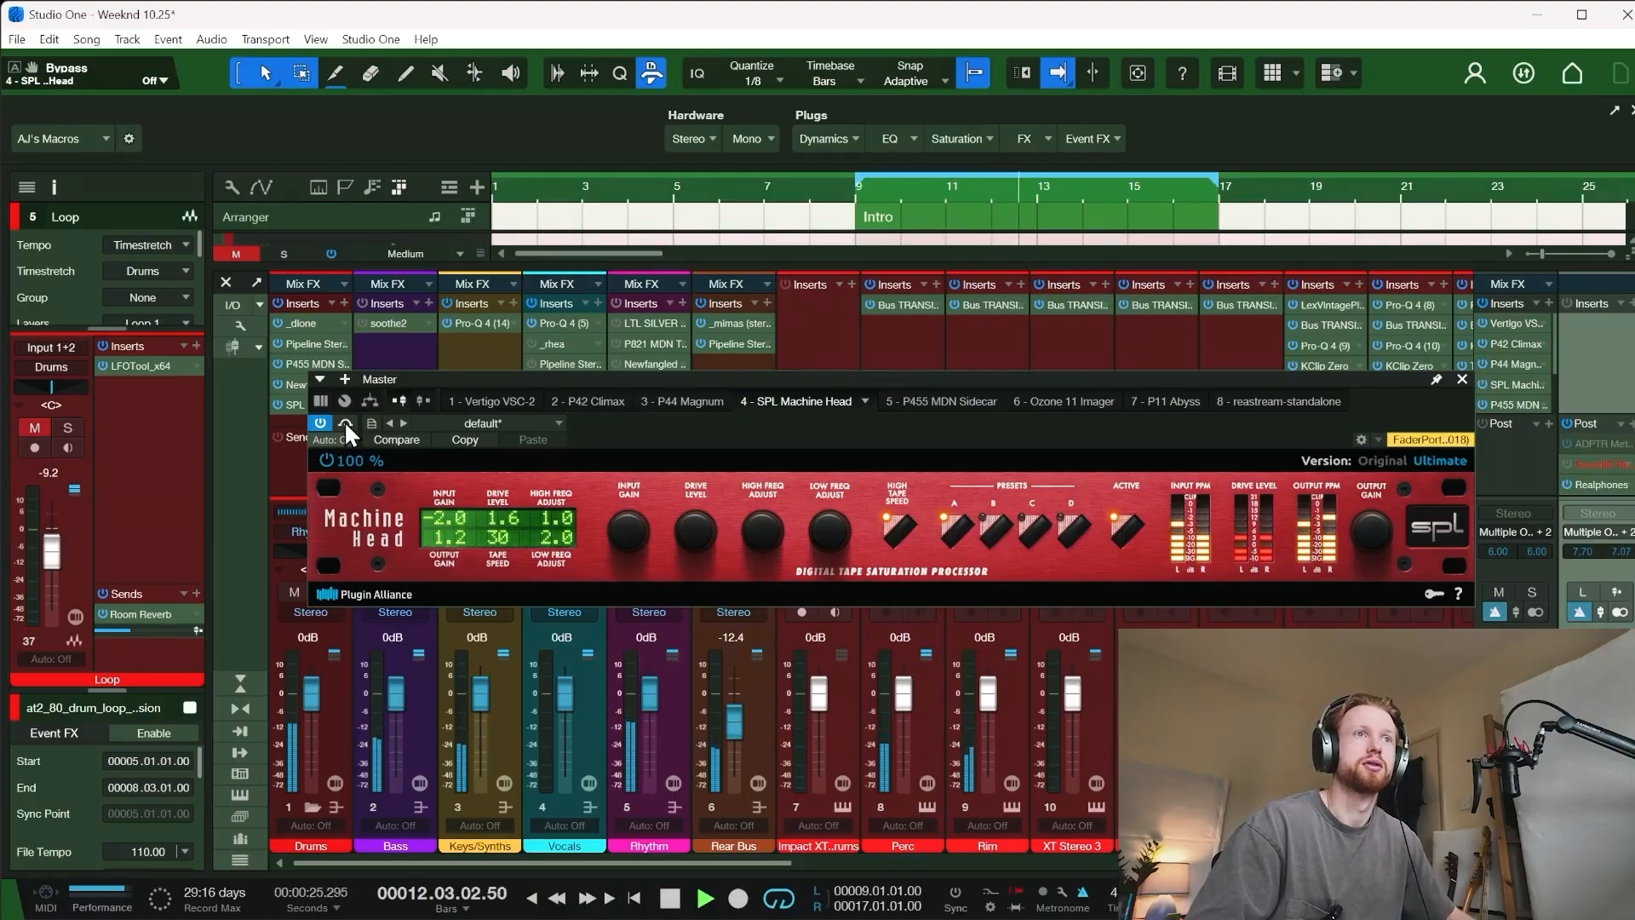
pyautogui.press('space')
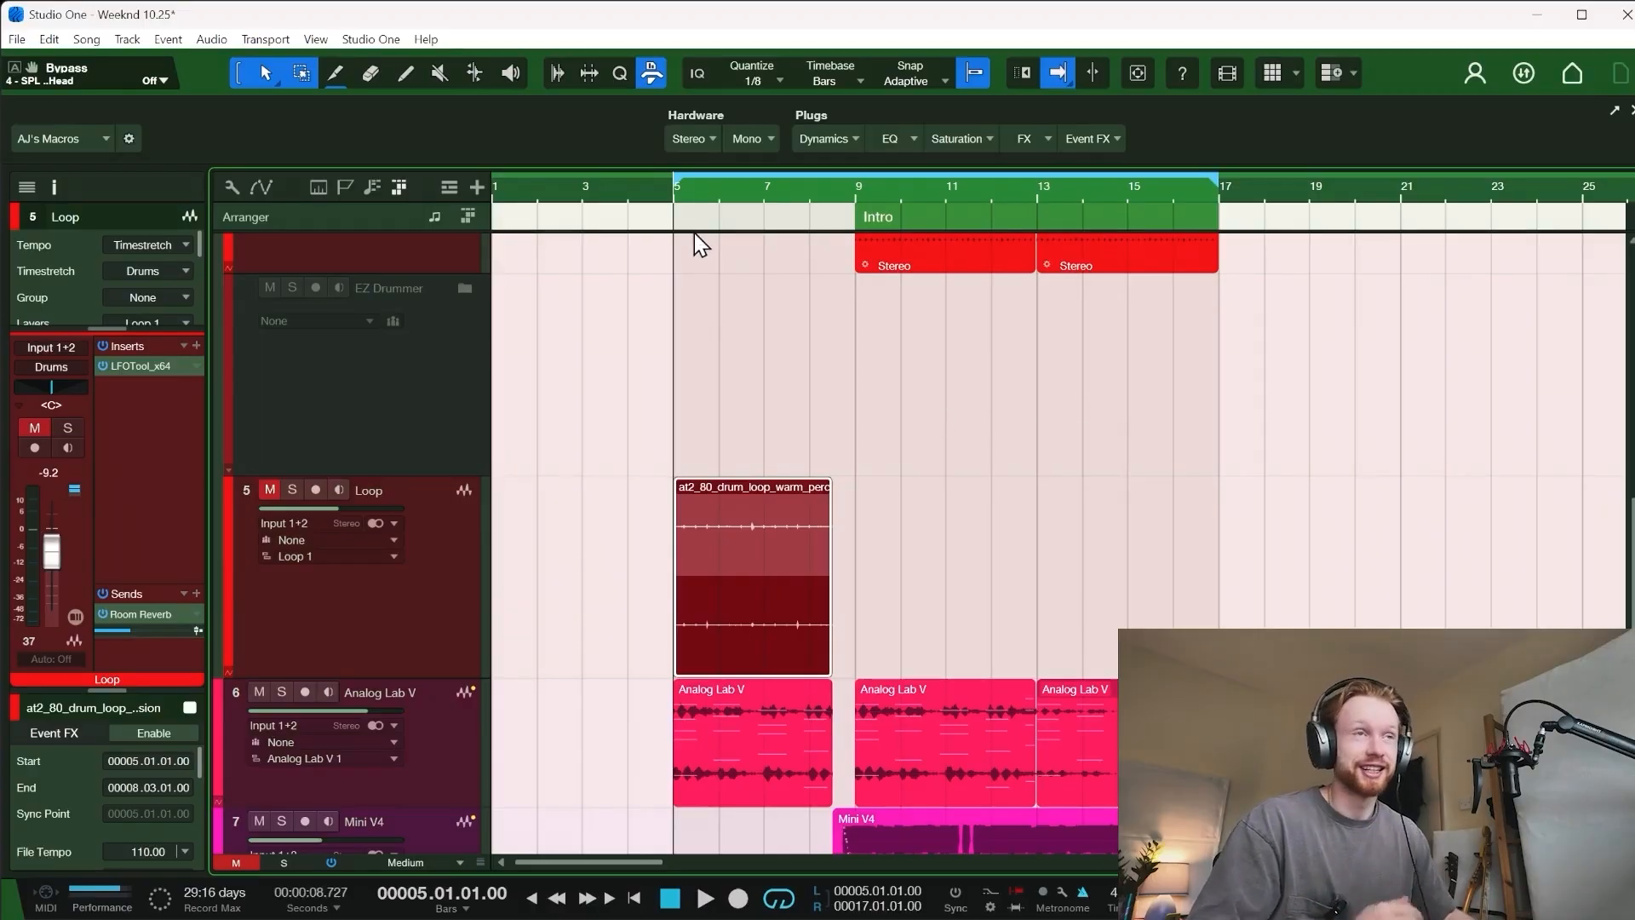
# Step: Play the arrangement from bar 5 and turn off looping
pyautogui.press('space')
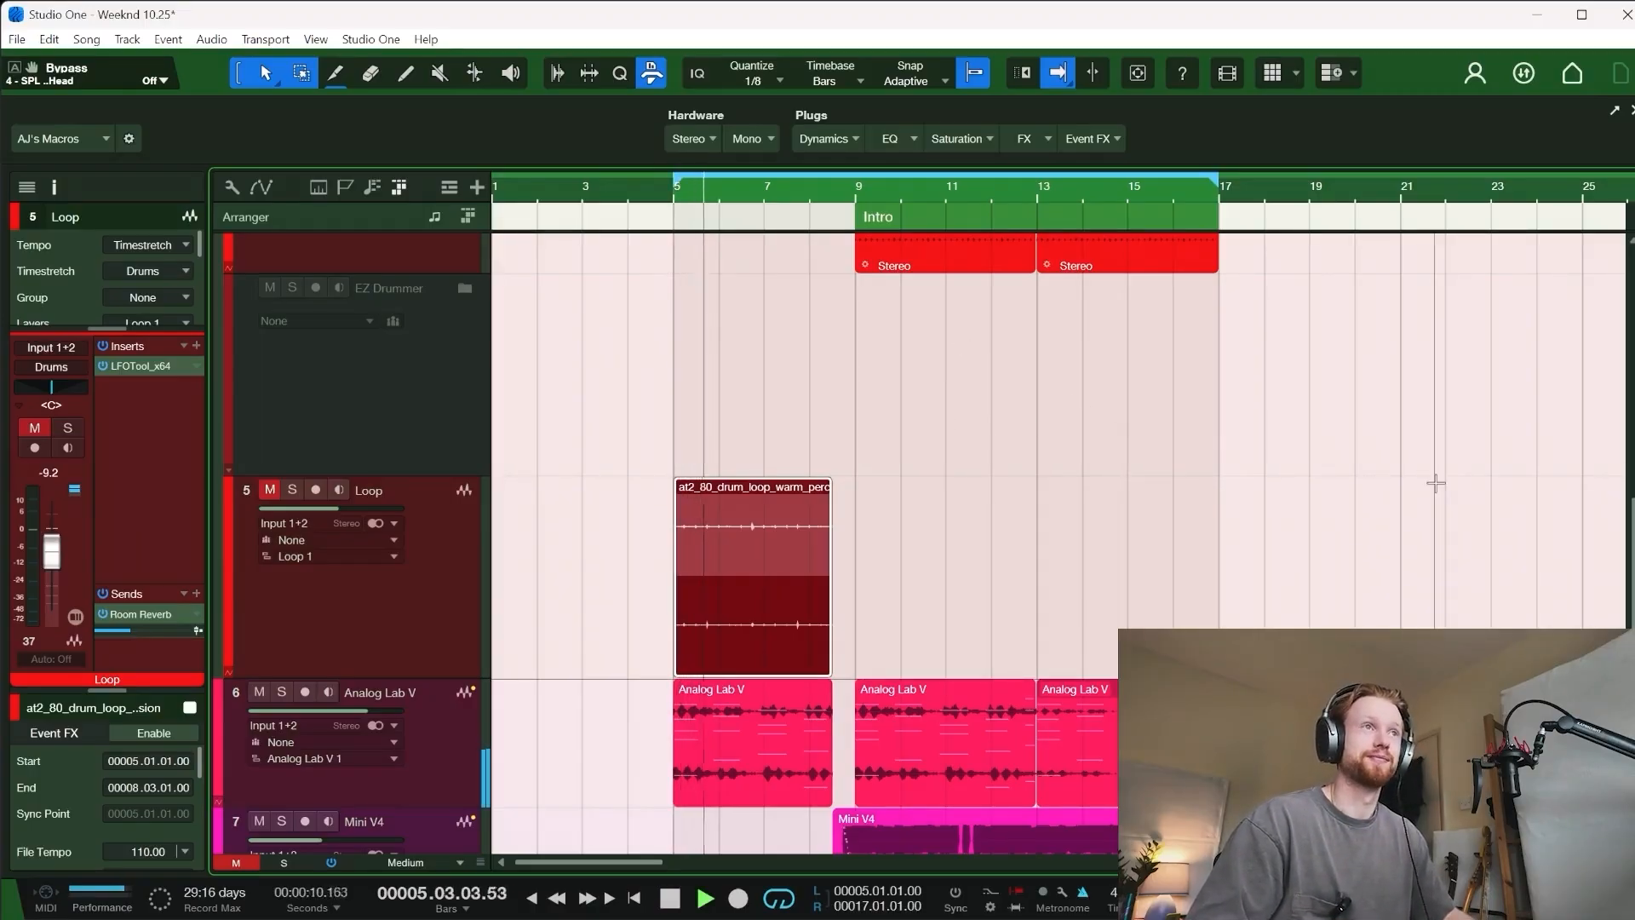
pyautogui.press('/')
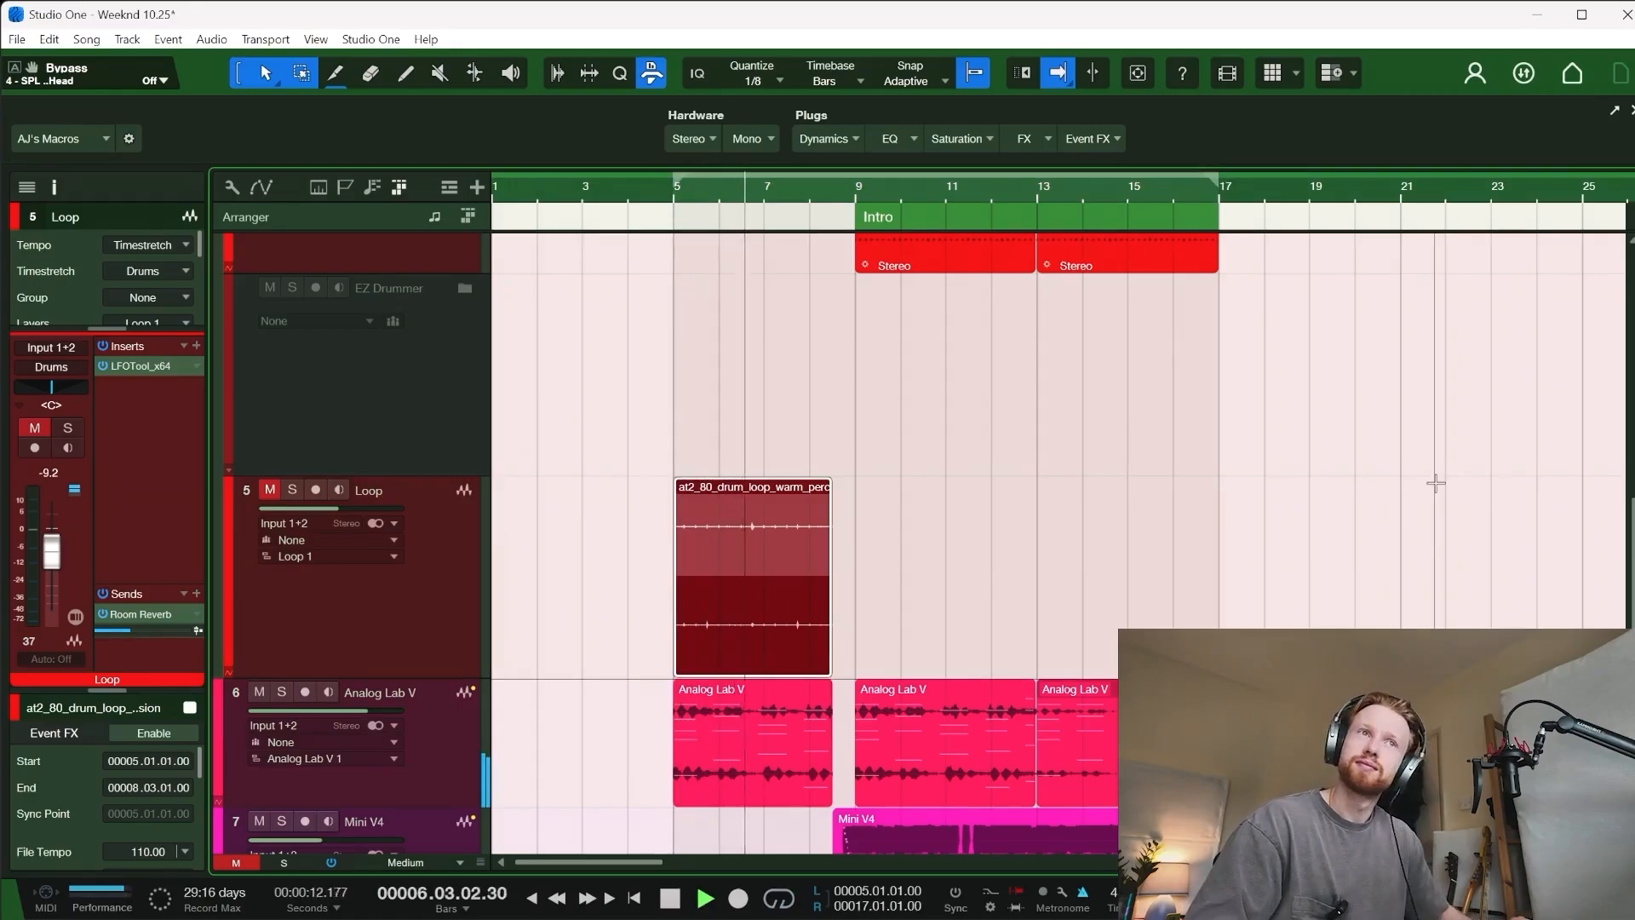